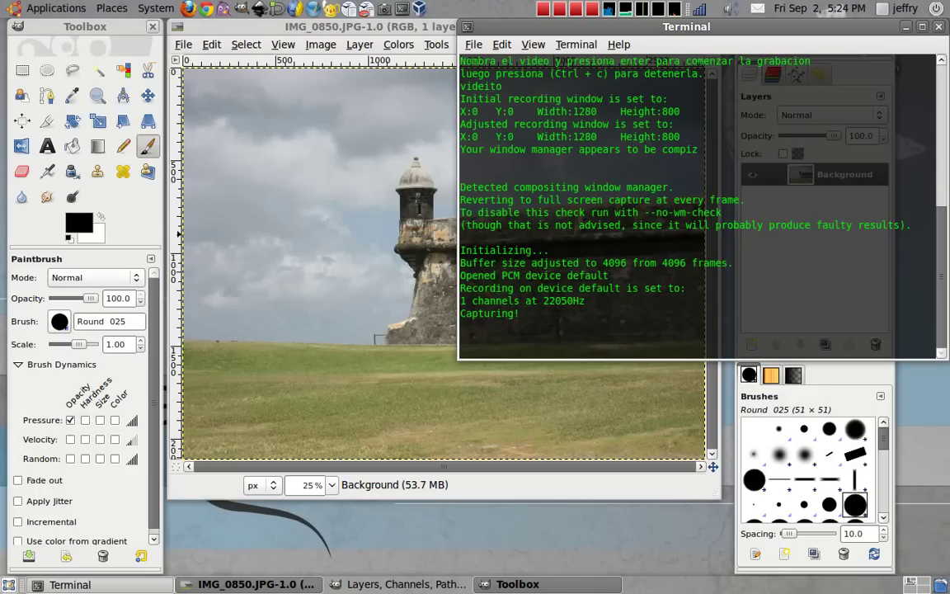
# - Bring the fortress photo window in front of the terminal and select the Dodge/Burn tool
pyautogui.click(441, 33)
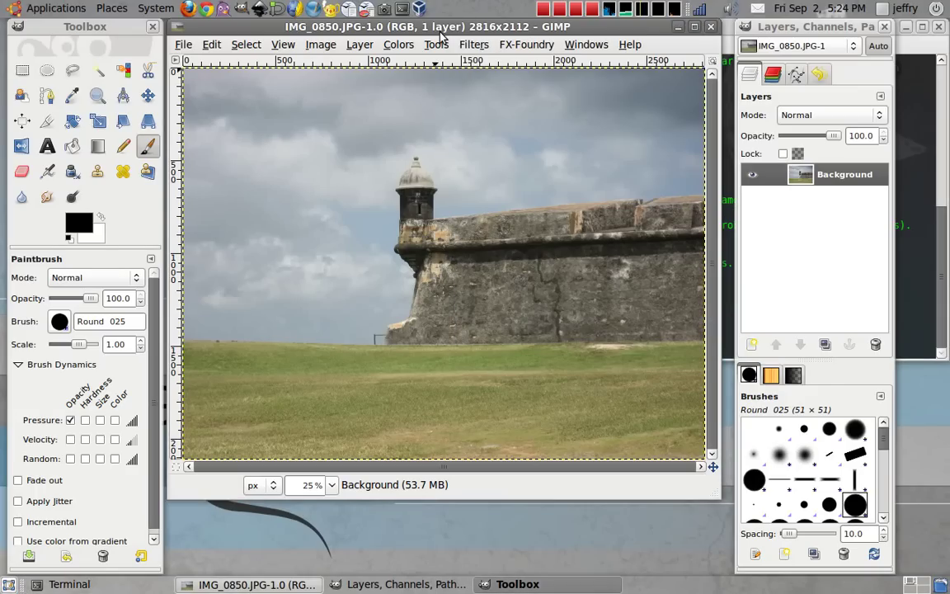
pyautogui.moveTo(539, 27)
pyautogui.mouseDown()
pyautogui.moveTo(556, 28)
pyautogui.moveTo(547, 26)
pyautogui.mouseUp()
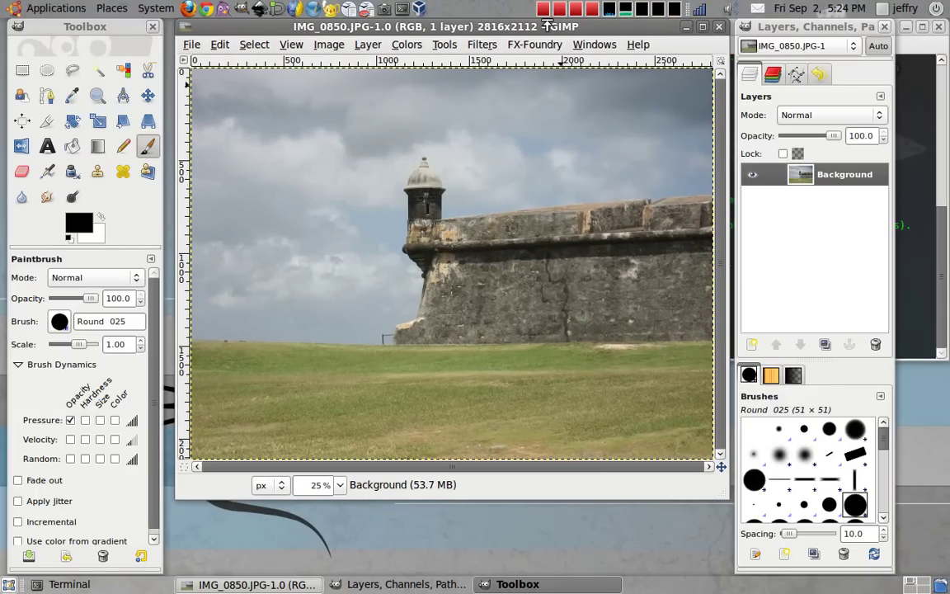
pyautogui.click(71, 197)
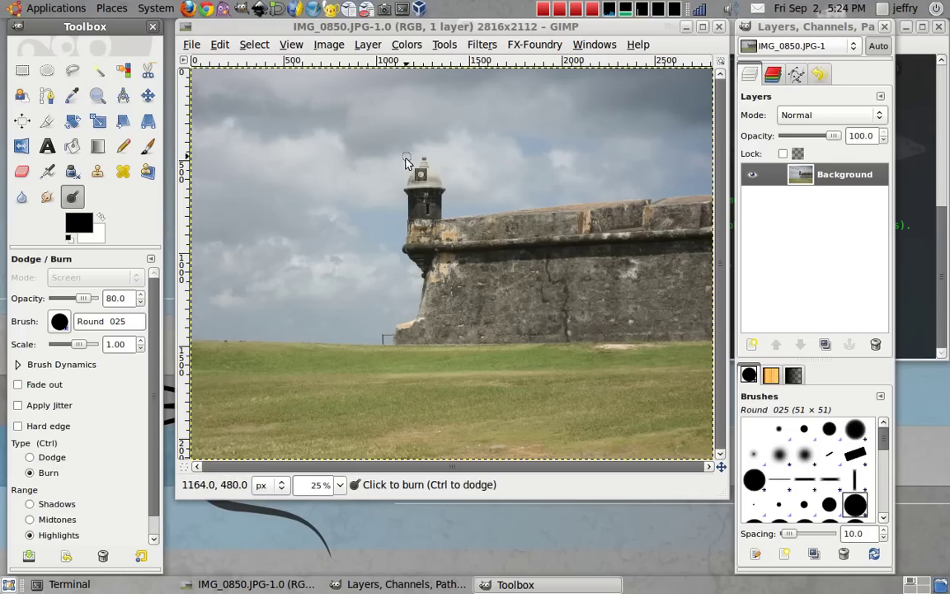
pyautogui.click(407, 45)
pyautogui.click(477, 115)
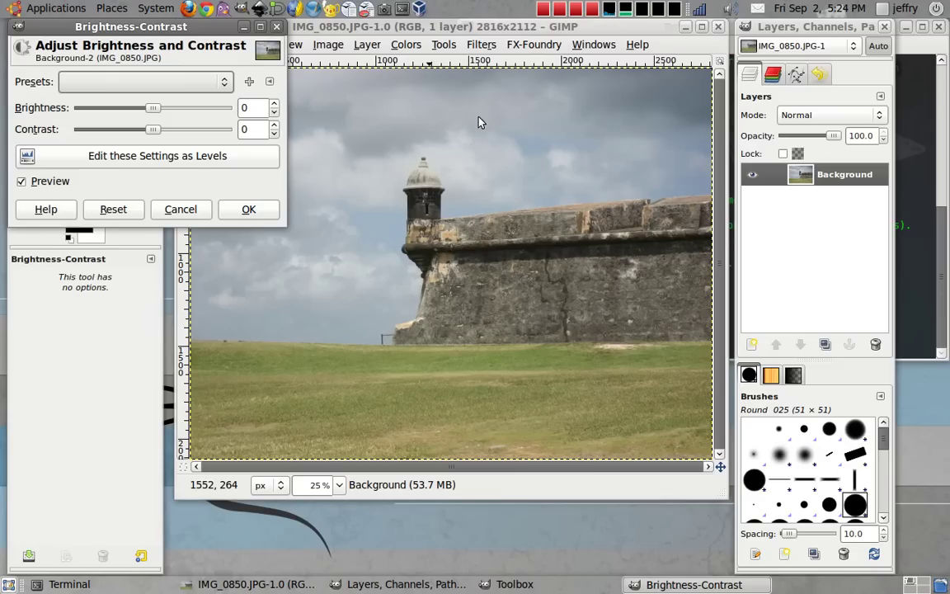
pyautogui.moveTo(153, 108); pyautogui.dragTo(176, 109)
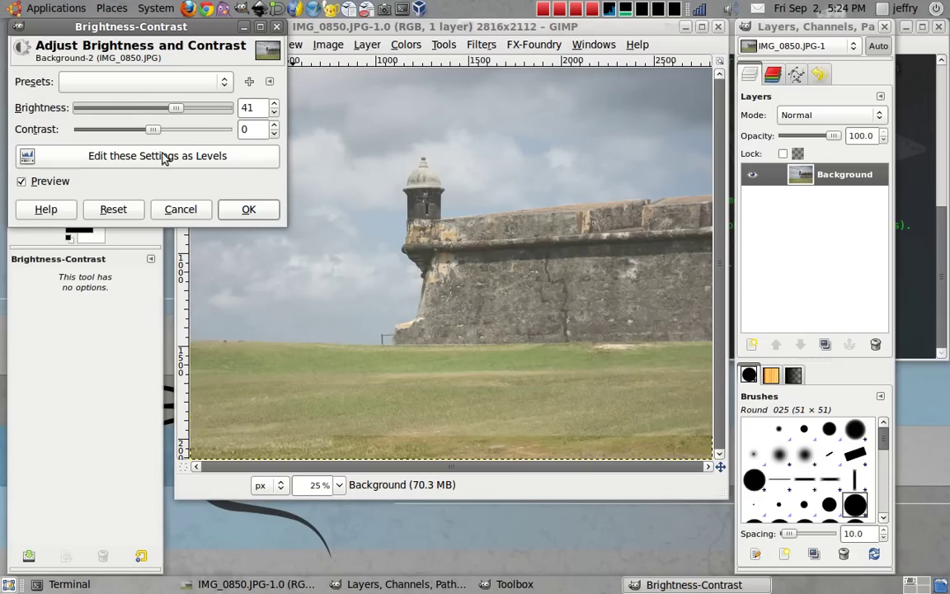
pyautogui.moveTo(152, 130); pyautogui.dragTo(174, 137)
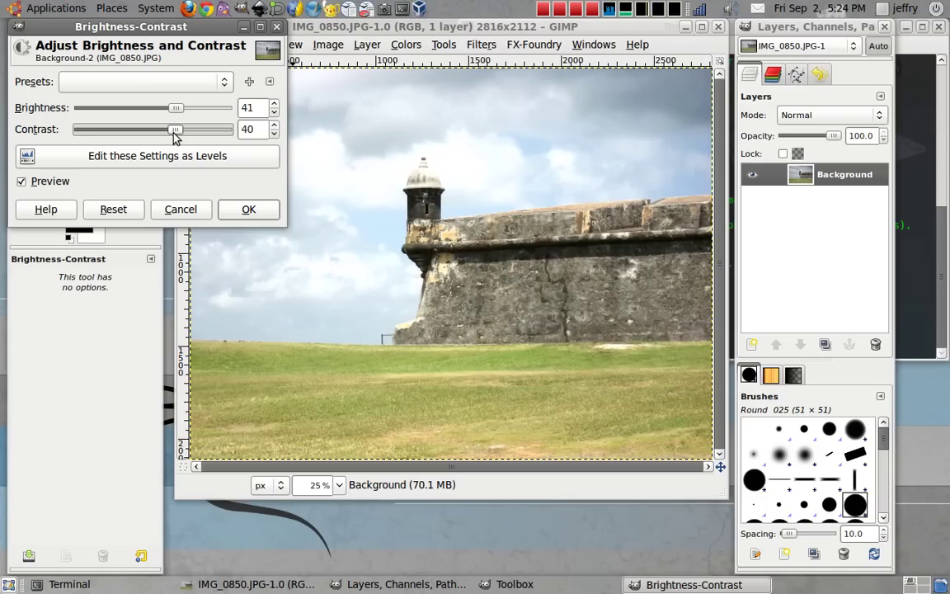
pyautogui.click(198, 211)
pyautogui.click(404, 44)
pyautogui.click(428, 147)
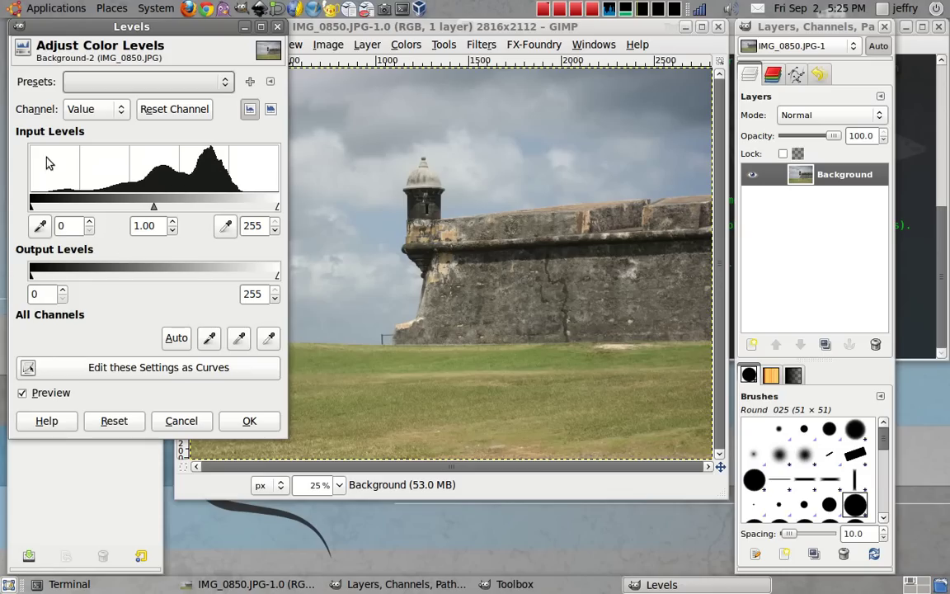
pyautogui.moveTo(33, 208); pyautogui.dragTo(47, 208)
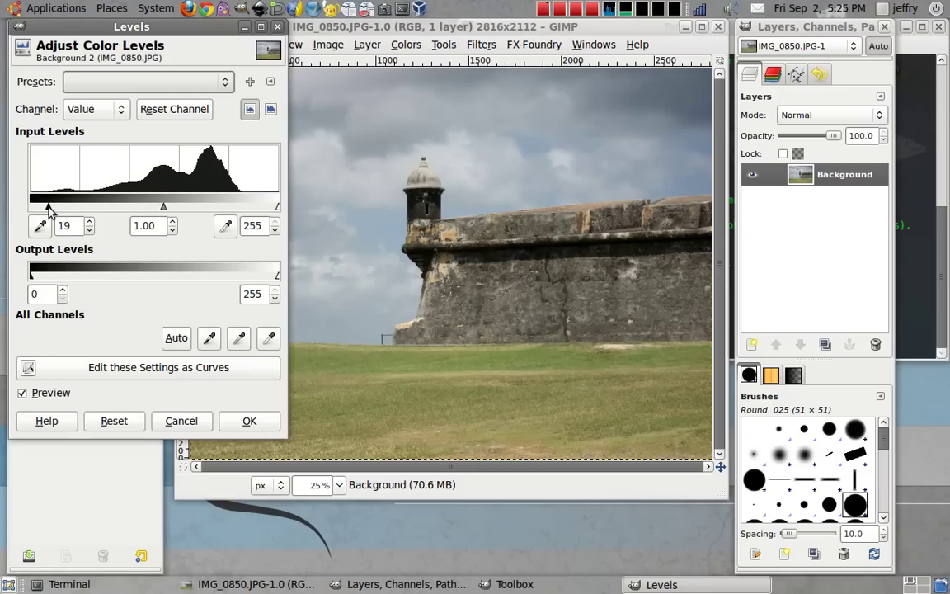
pyautogui.moveTo(160, 208); pyautogui.dragTo(143, 208)
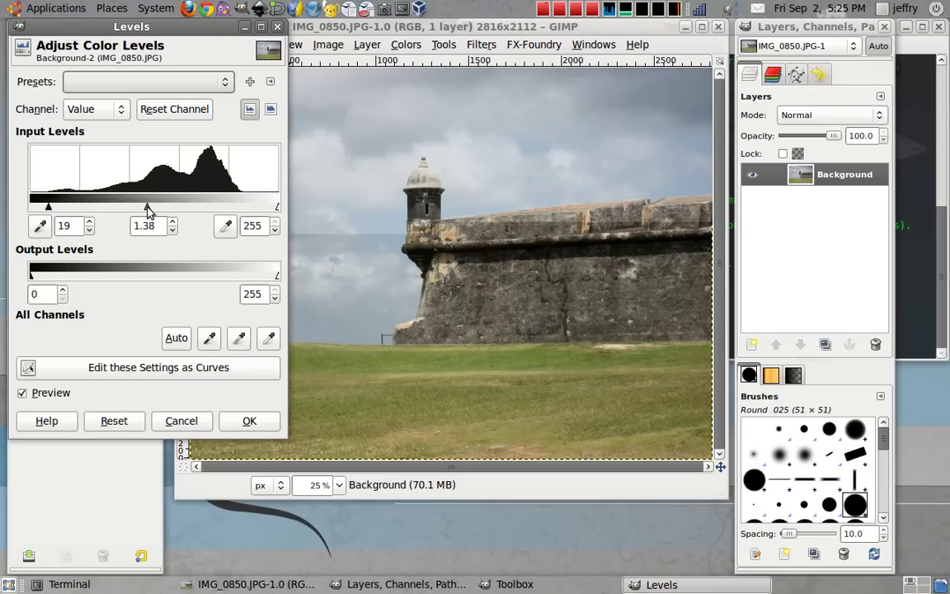
pyautogui.moveTo(278, 207); pyautogui.dragTo(249, 208)
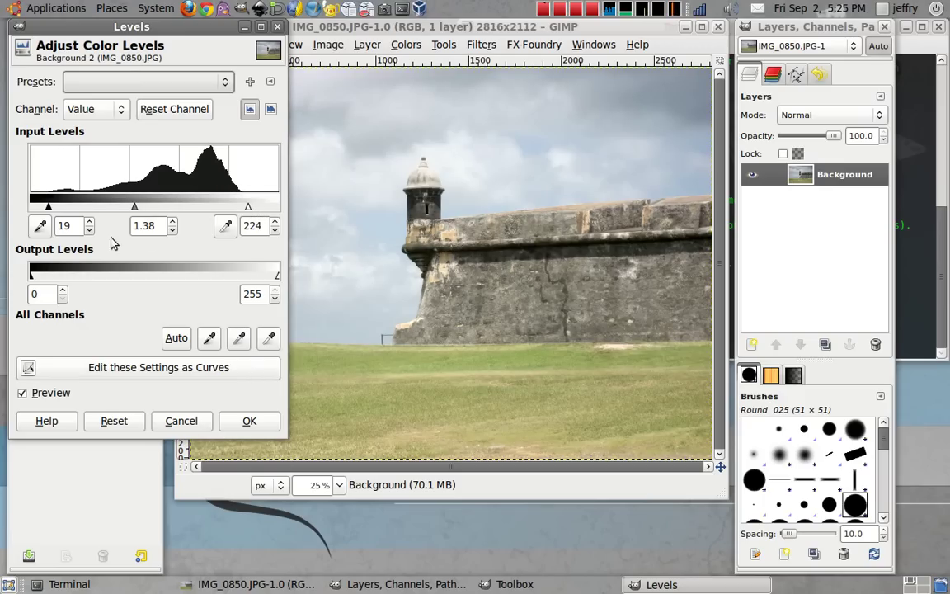
pyautogui.moveTo(48, 207); pyautogui.dragTo(74, 208)
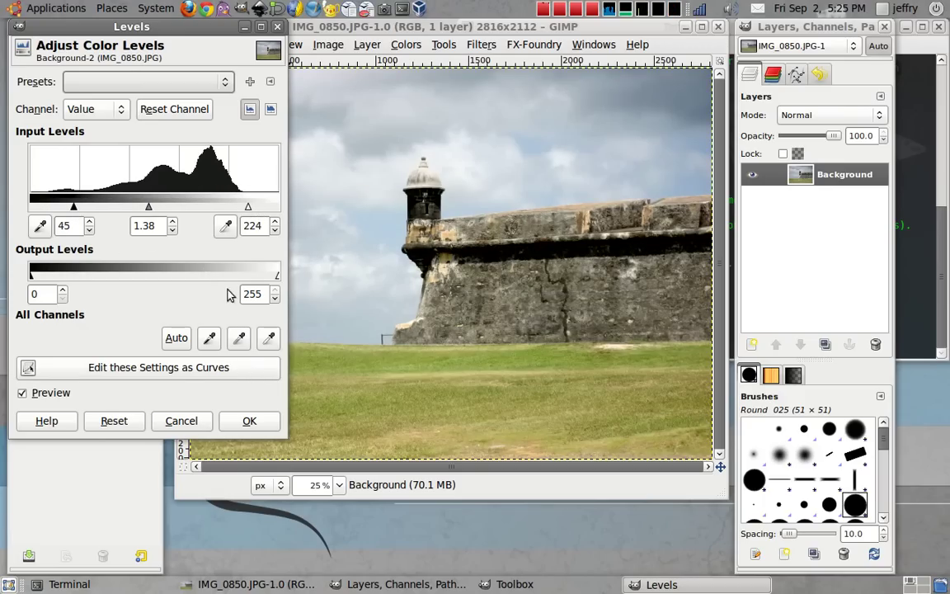
pyautogui.click(202, 423)
pyautogui.click(406, 46)
# - Apply an S-shaped Curves adjustment that lifts the highlights and lowers the shadows
pyautogui.click(426, 164)
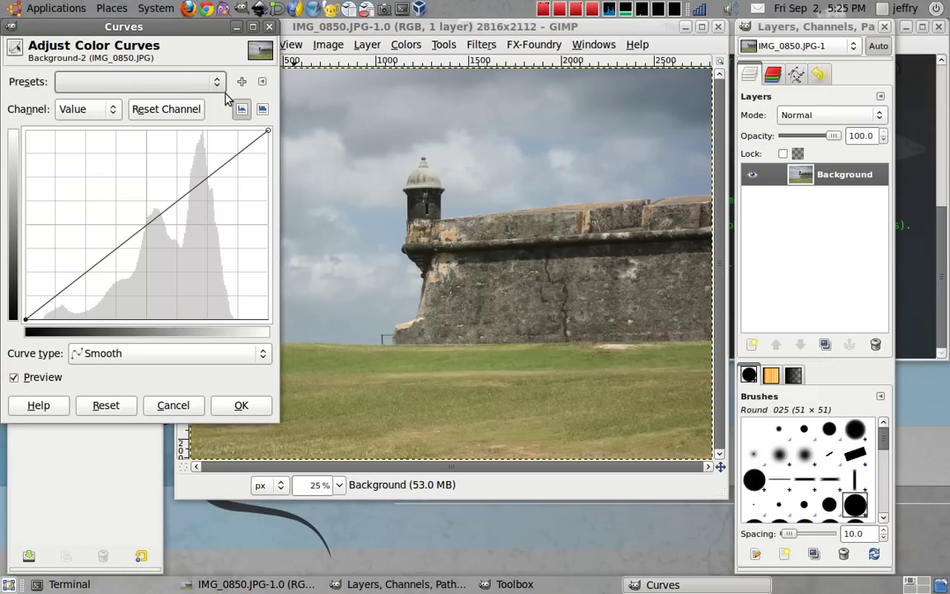
pyautogui.moveTo(215, 172); pyautogui.dragTo(197, 160)
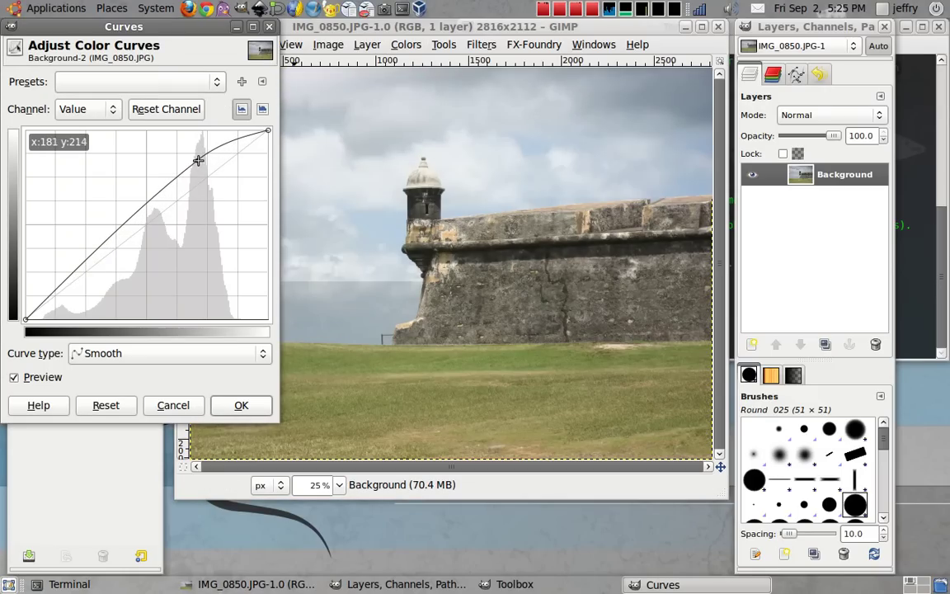
pyautogui.moveTo(76, 270); pyautogui.dragTo(93, 278)
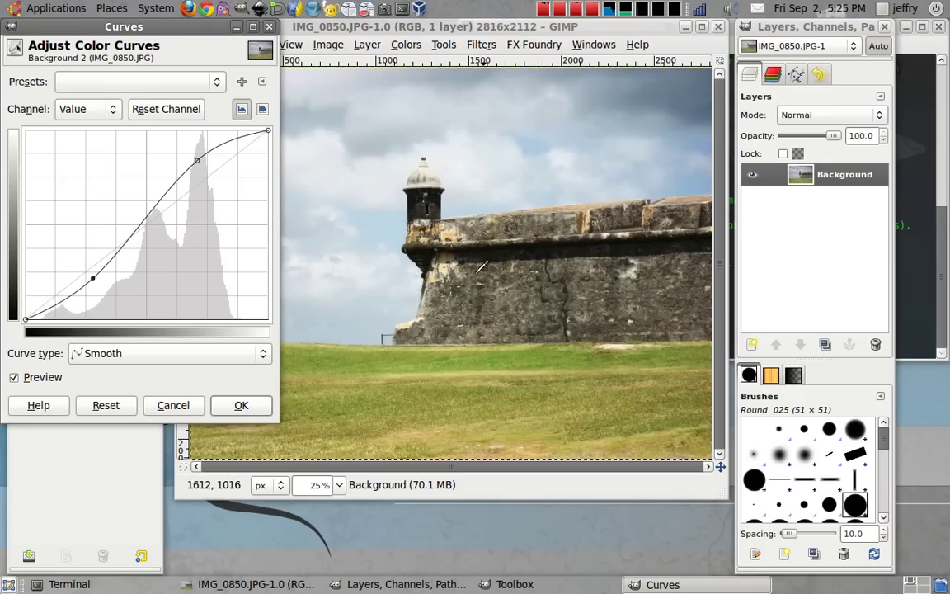
pyautogui.click(240, 405)
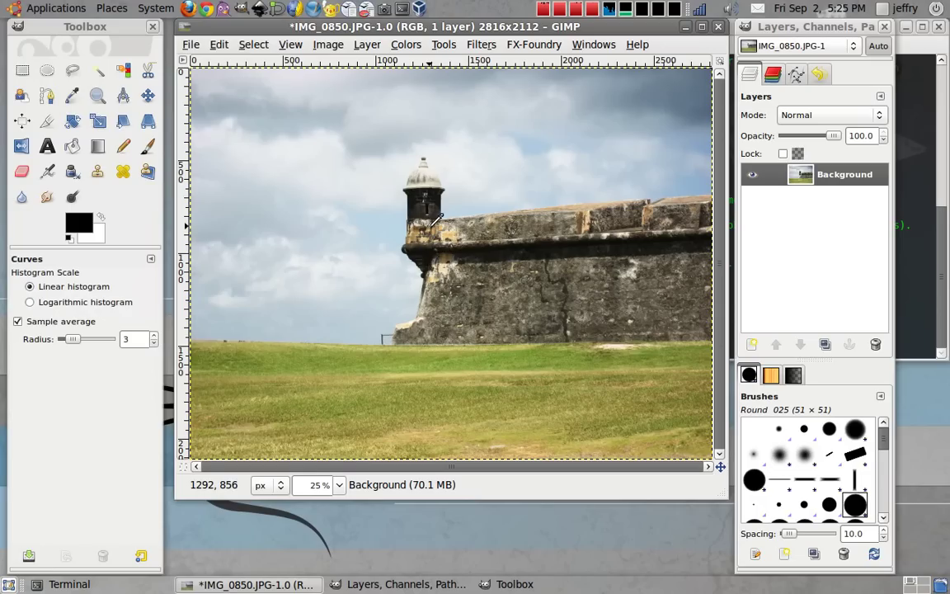
pyautogui.click(71, 196)
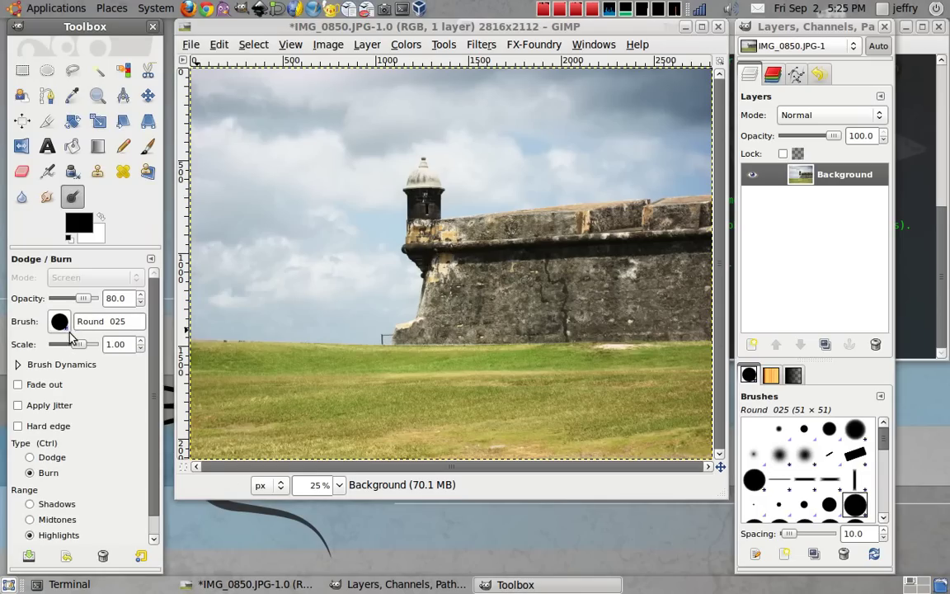
pyautogui.click(51, 457)
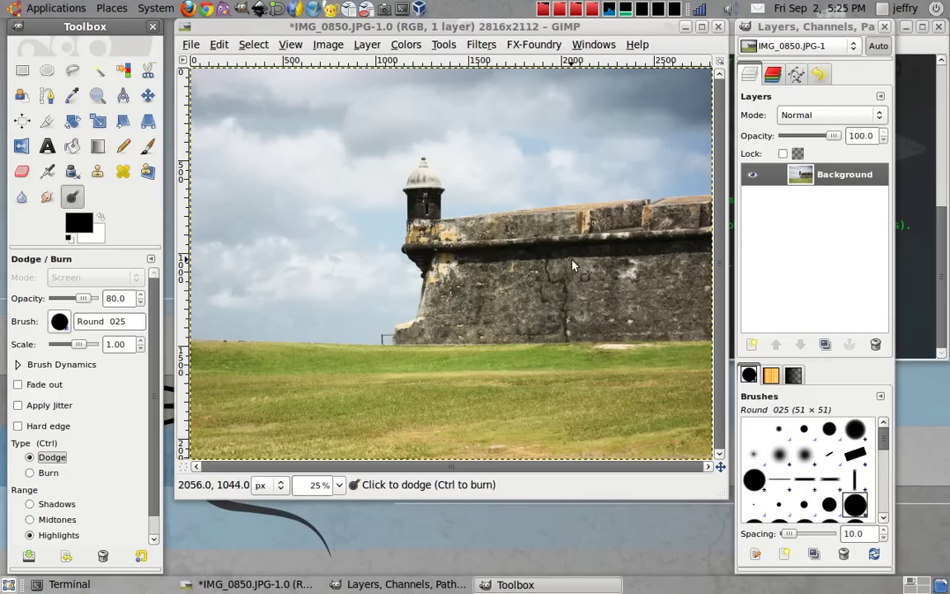
pyautogui.moveTo(336, 414)
pyautogui.mouseDown()
pyautogui.moveTo(468, 400)
pyautogui.moveTo(365, 420)
pyautogui.moveTo(501, 418)
pyautogui.moveTo(354, 385)
pyautogui.moveTo(419, 415)
pyautogui.mouseUp()
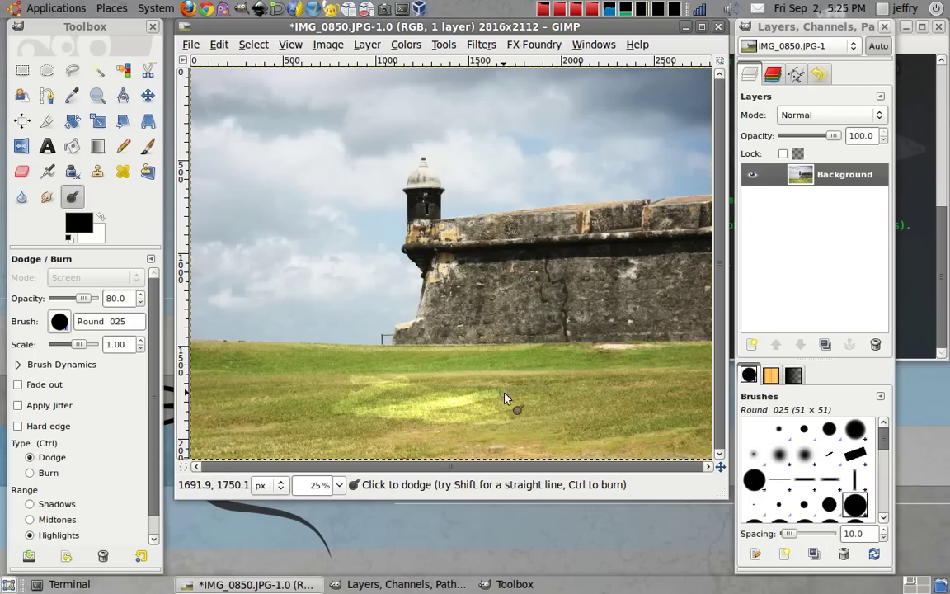
pyautogui.hotkey('ctrl', 'z')
pyautogui.hotkey('ctrl', 'z')
pyautogui.hotkey('ctrl', 'z')
pyautogui.hotkey('ctrl', 'z')
pyautogui.click(48, 473)
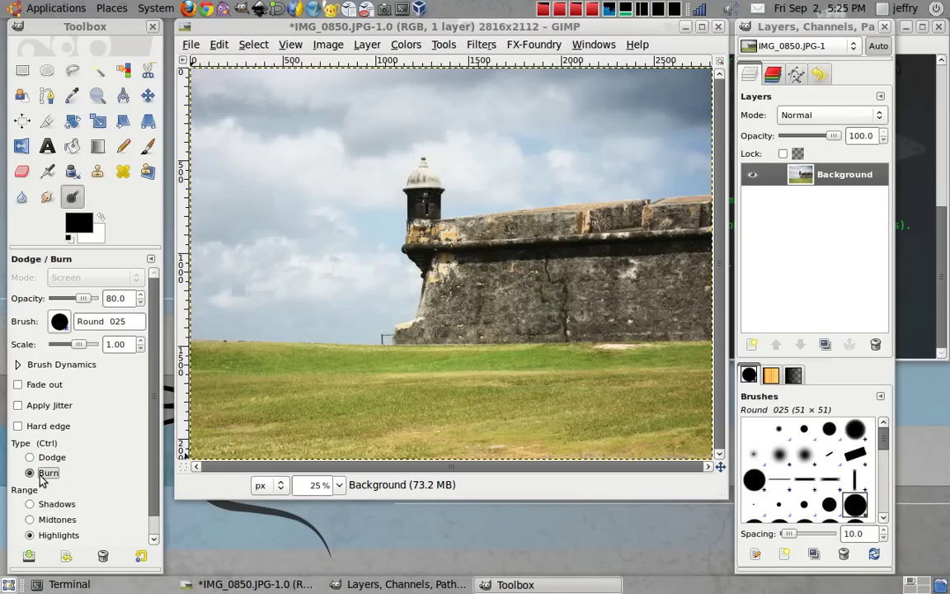
pyautogui.moveTo(287, 424); pyautogui.dragTo(388, 403)
pyautogui.moveTo(286, 430)
pyautogui.mouseDown()
pyautogui.moveTo(401, 395)
pyautogui.moveTo(258, 419)
pyautogui.mouseUp()
pyautogui.moveTo(333, 425)
pyautogui.mouseDown()
pyautogui.moveTo(409, 431)
pyautogui.moveTo(308, 441)
pyautogui.moveTo(461, 418)
pyautogui.moveTo(352, 420)
pyautogui.mouseUp()
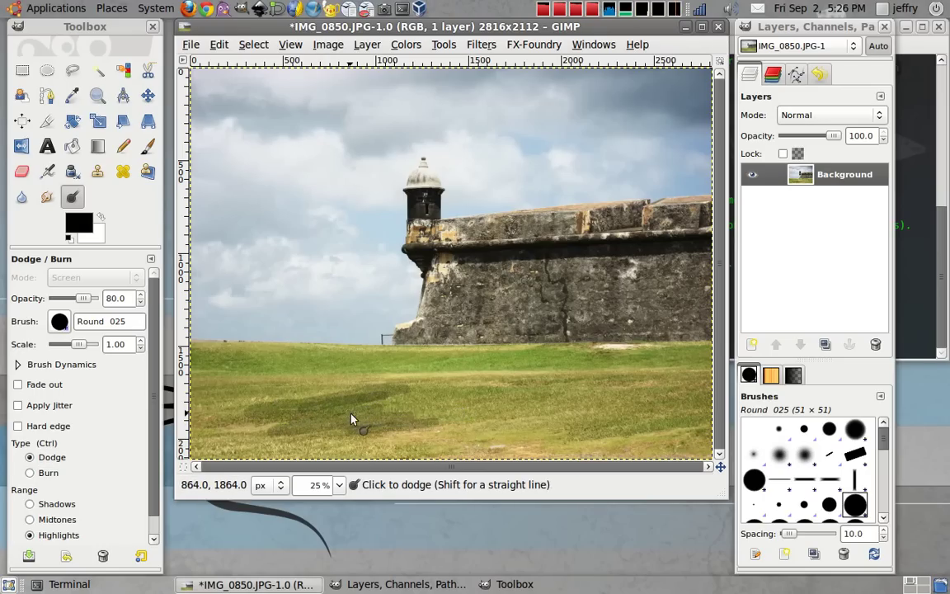
pyautogui.hotkey('ctrl', 'z')
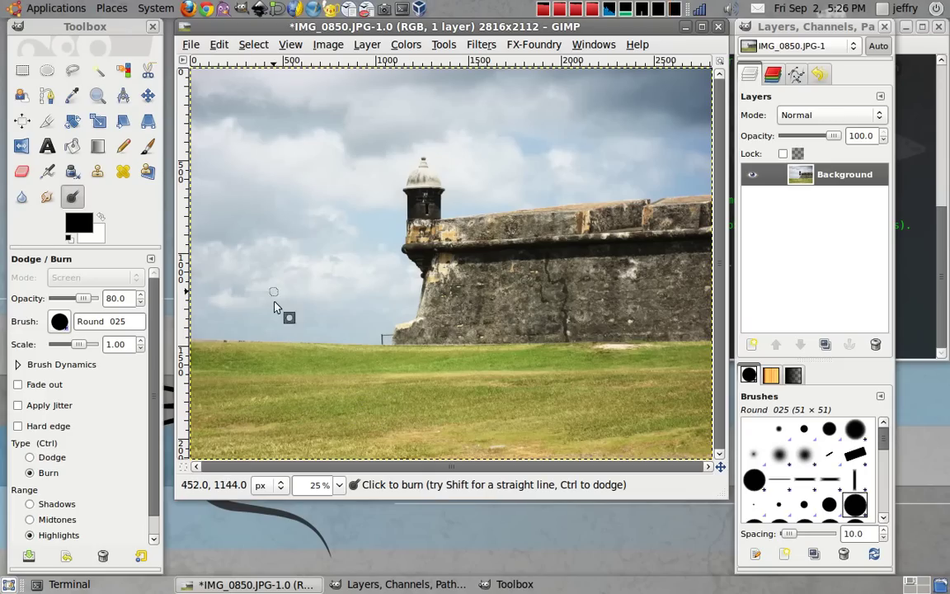
# - Set Dodge/Burn to Dodge with 100 px fade-out, test a grass stroke, and undo it
pyautogui.click(49, 385)
pyautogui.click(51, 478)
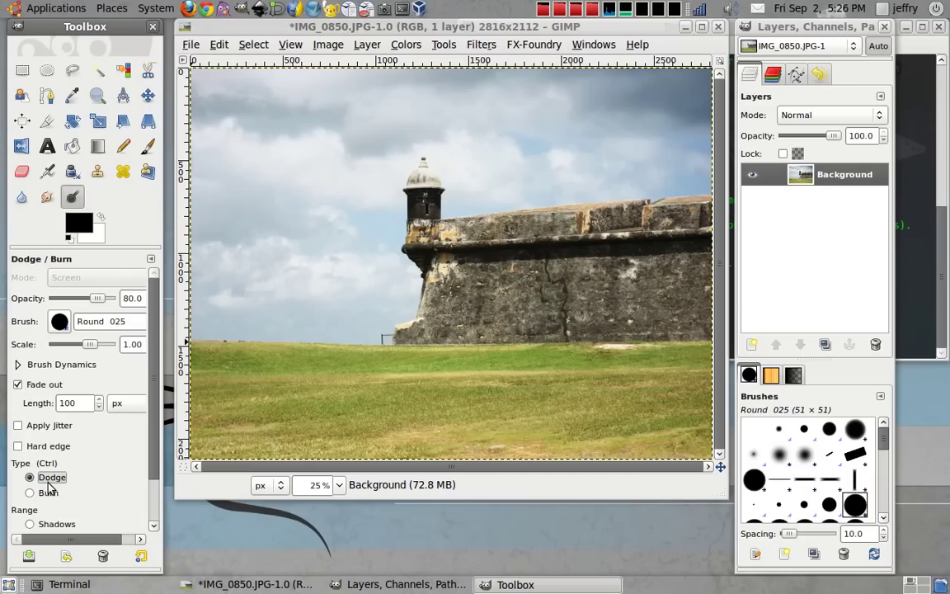
pyautogui.moveTo(335, 410); pyautogui.dragTo(378, 413)
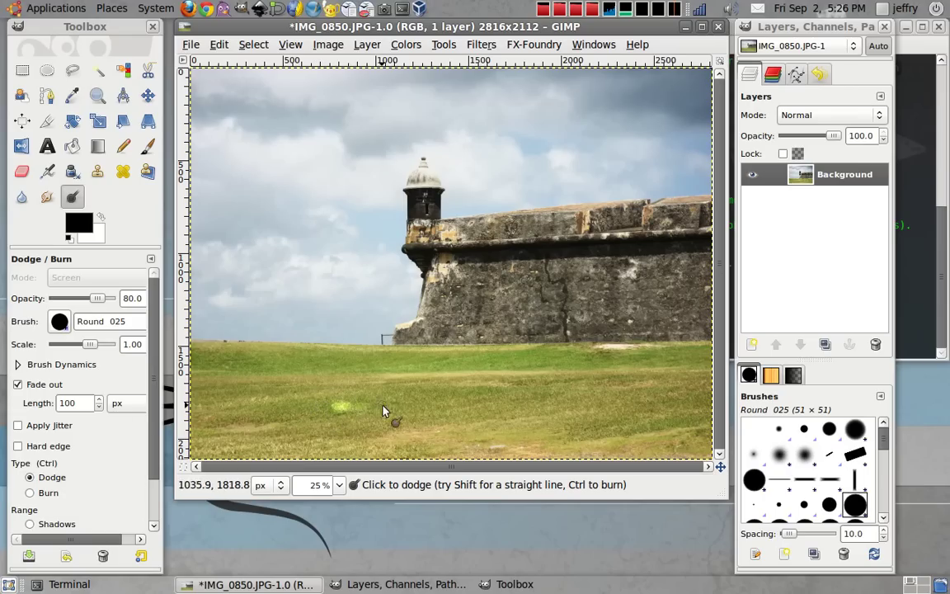
pyautogui.press('ctrl')
pyautogui.hotkey('ctrl', 'z')
pyautogui.hotkey('ctrl', 'z')
pyautogui.hotkey('ctrl', 'z')
pyautogui.hotkey('ctrl', 'z')
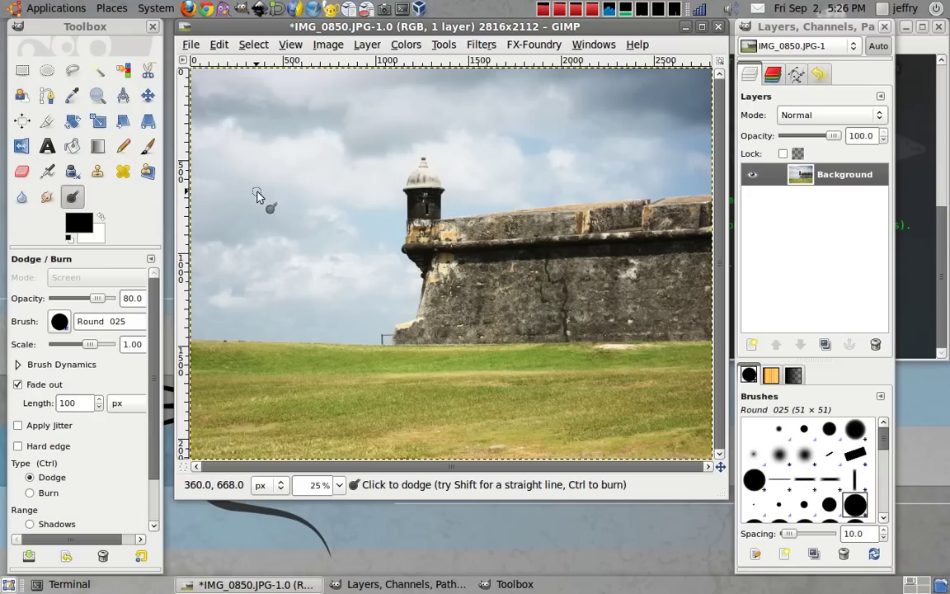
# - Zoom in on the turret and pan until its dome is centred in the view
pyautogui.click(99, 97)
pyautogui.moveTo(385, 143); pyautogui.dragTo(465, 213)
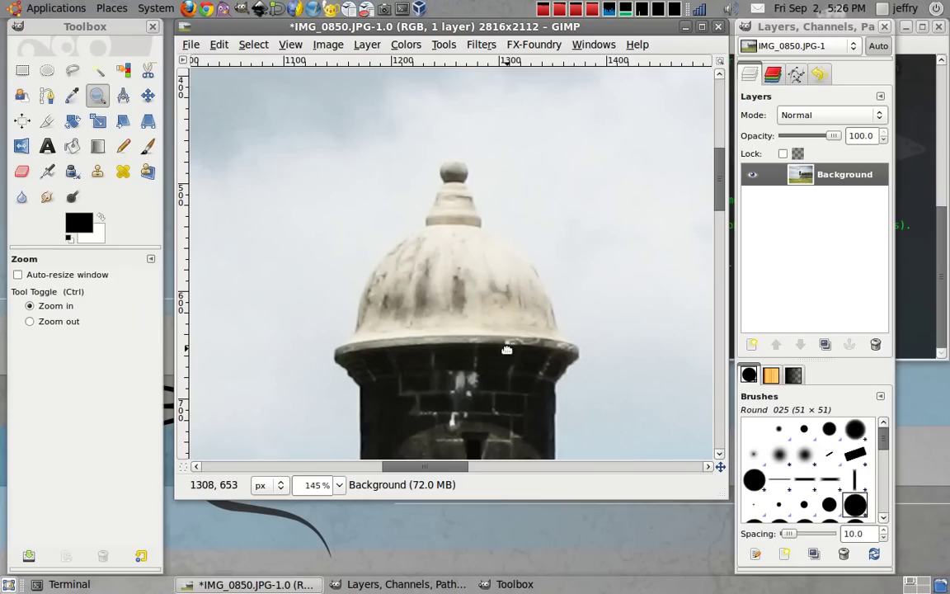
pyautogui.moveTo(509, 350)
pyautogui.mouseDown()
pyautogui.moveTo(544, 347)
pyautogui.moveTo(346, 377)
pyautogui.moveTo(367, 360)
pyautogui.mouseUp()
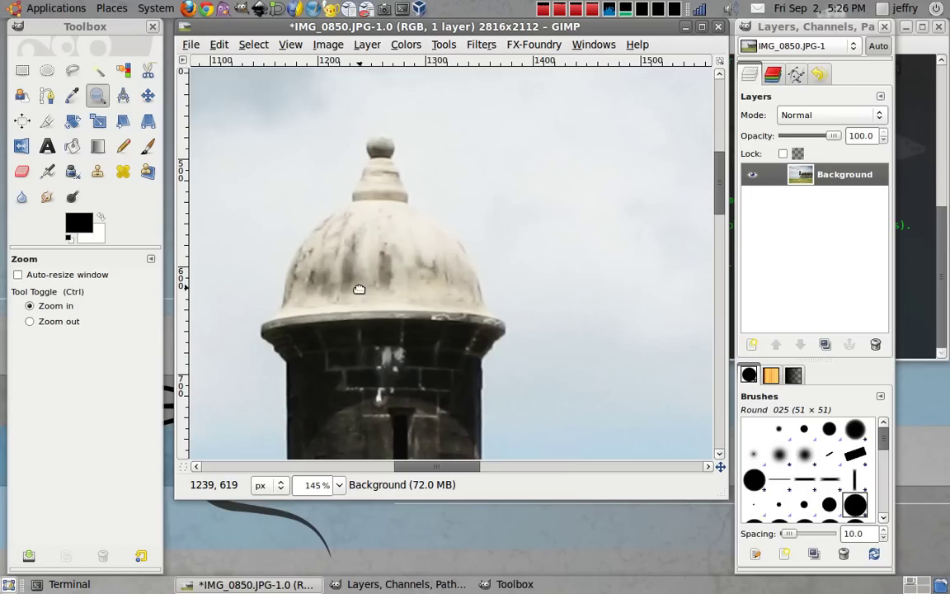
pyautogui.moveTo(361, 293); pyautogui.dragTo(456, 299)
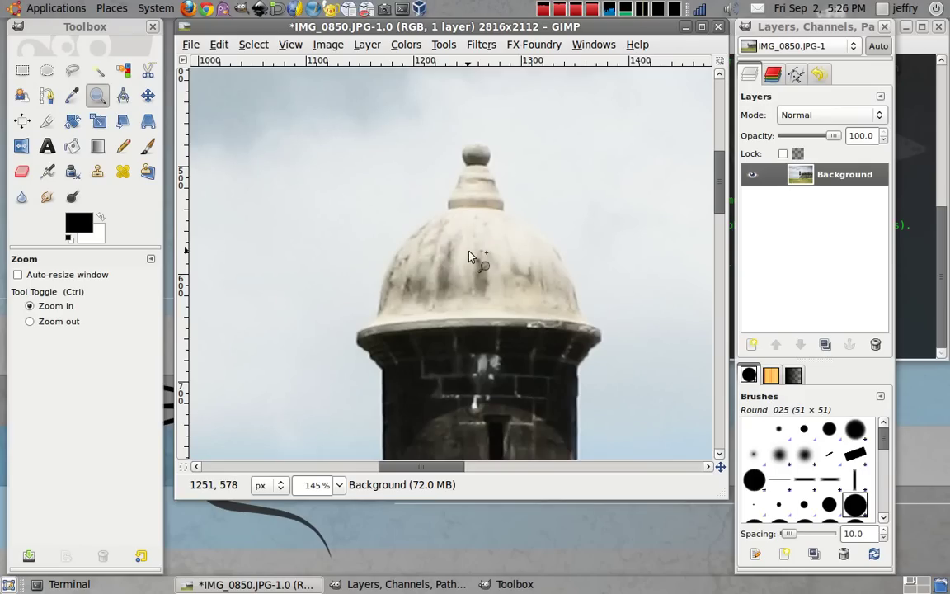
# - Start a Bezier path at the dome's lower-right rim and curve it up the right side
pyautogui.click(47, 97)
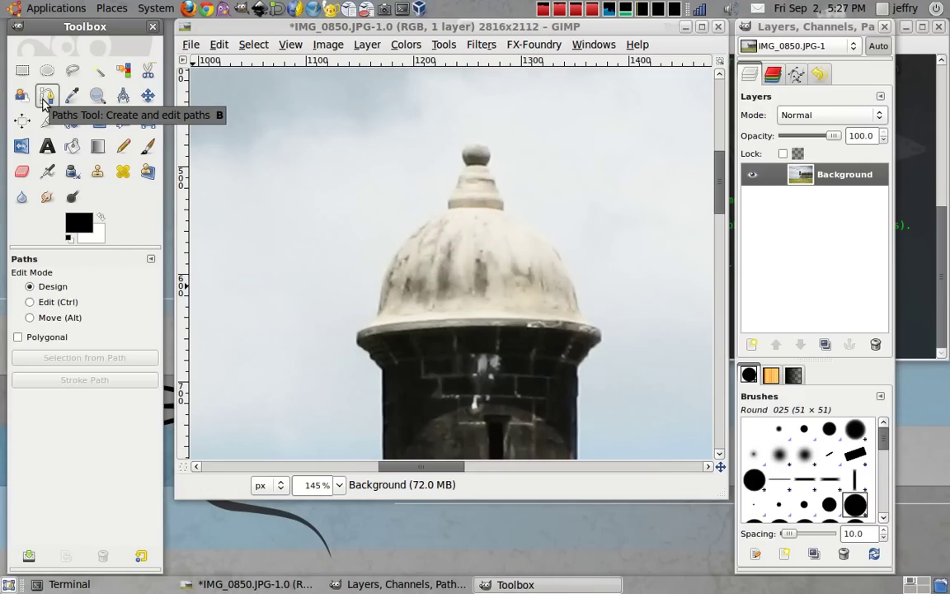
pyautogui.click(603, 343)
pyautogui.click(602, 330)
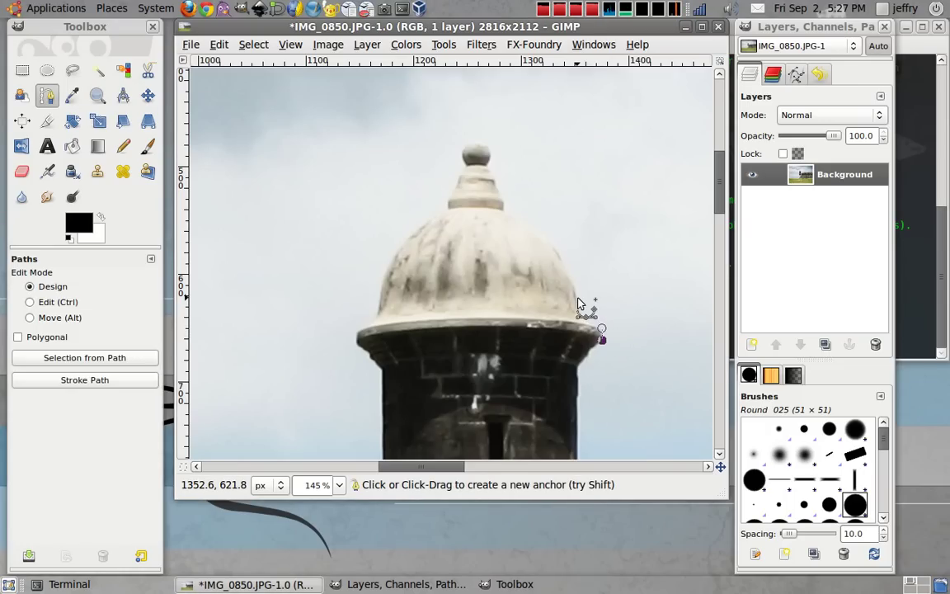
pyautogui.moveTo(576, 300); pyautogui.dragTo(578, 281)
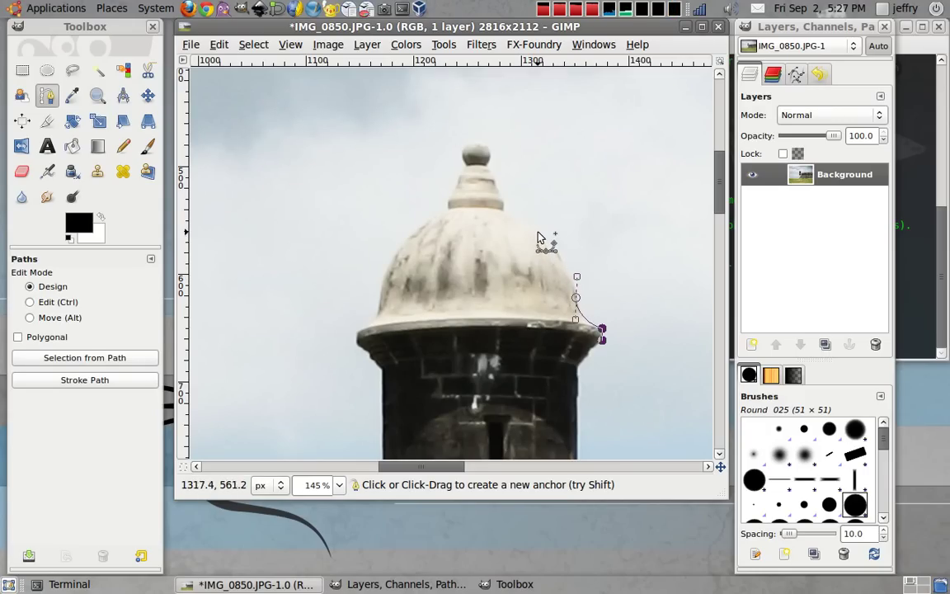
pyautogui.moveTo(502, 212); pyautogui.dragTo(470, 218)
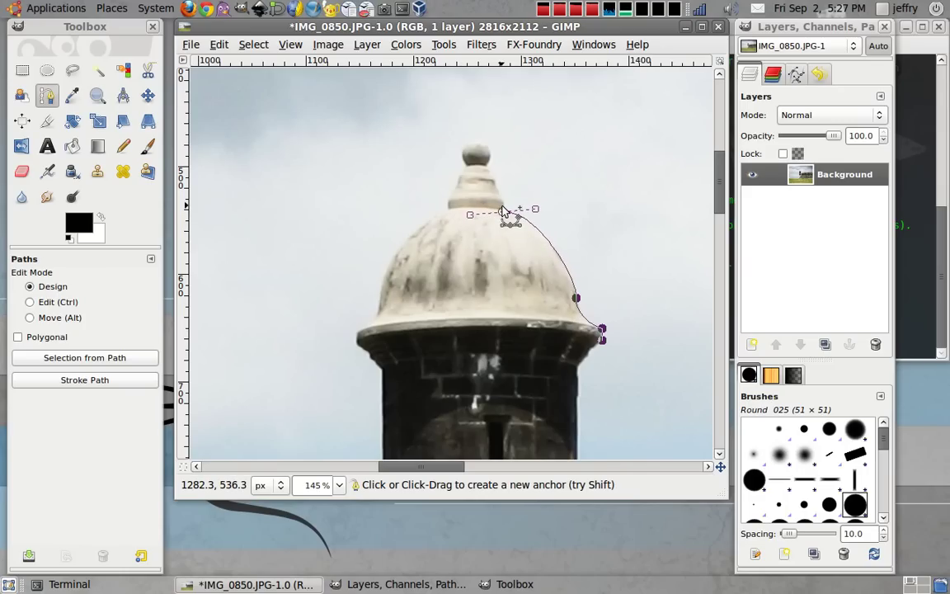
pyautogui.moveTo(504, 207); pyautogui.dragTo(498, 191)
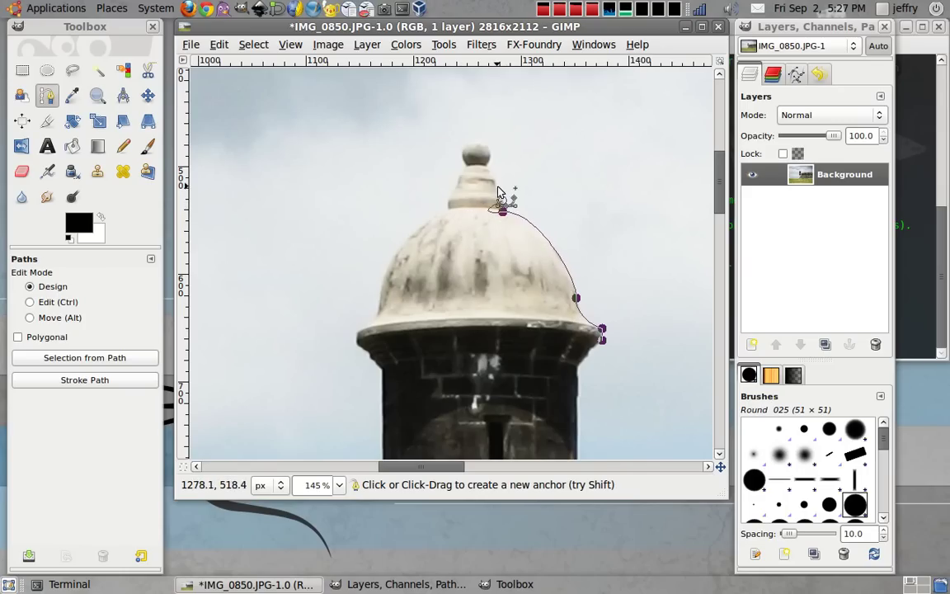
# - Continue the path up, over, and down around the finial to the dome
pyautogui.click(496, 186)
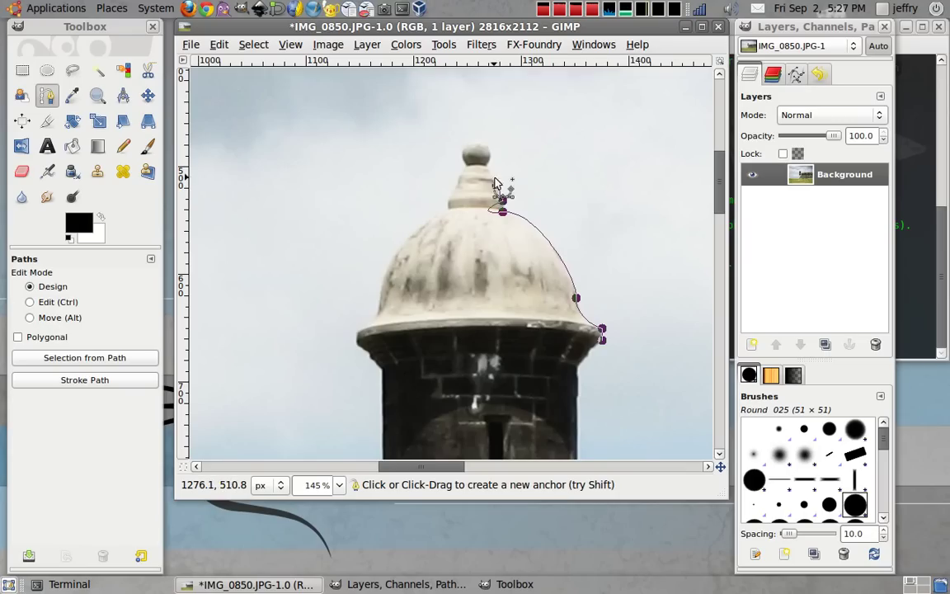
pyautogui.click(489, 166)
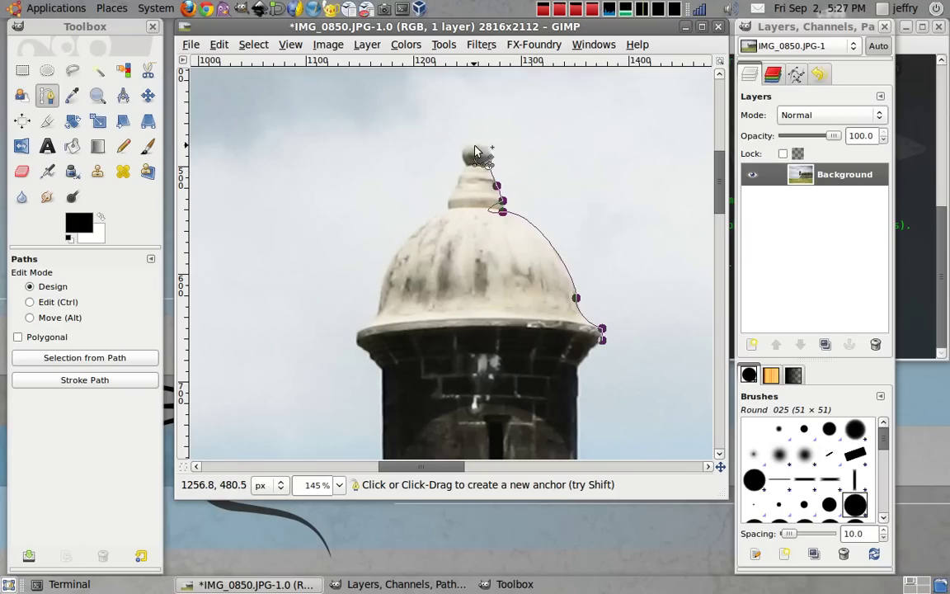
pyautogui.moveTo(475, 144); pyautogui.dragTo(455, 143)
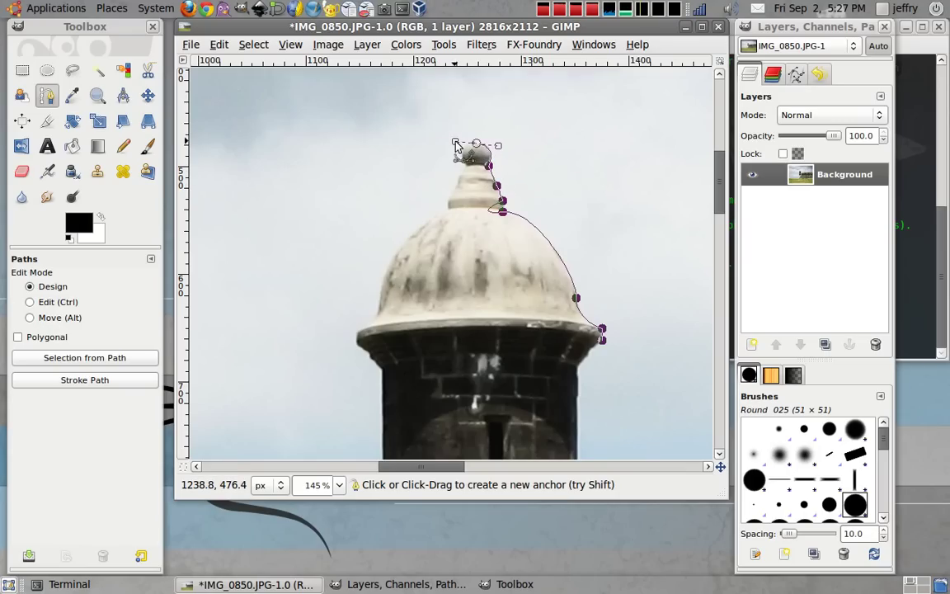
pyautogui.click(465, 165)
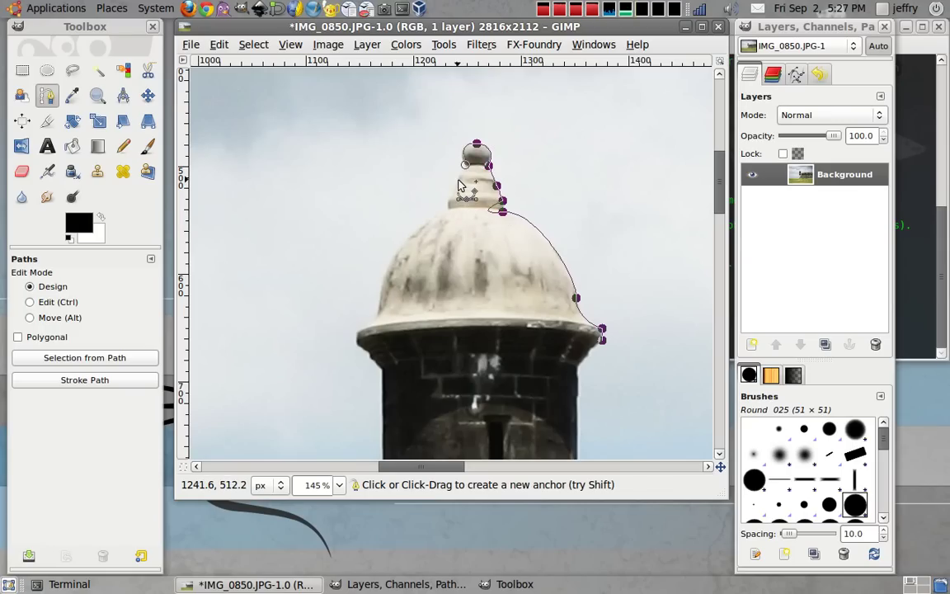
pyautogui.click(459, 180)
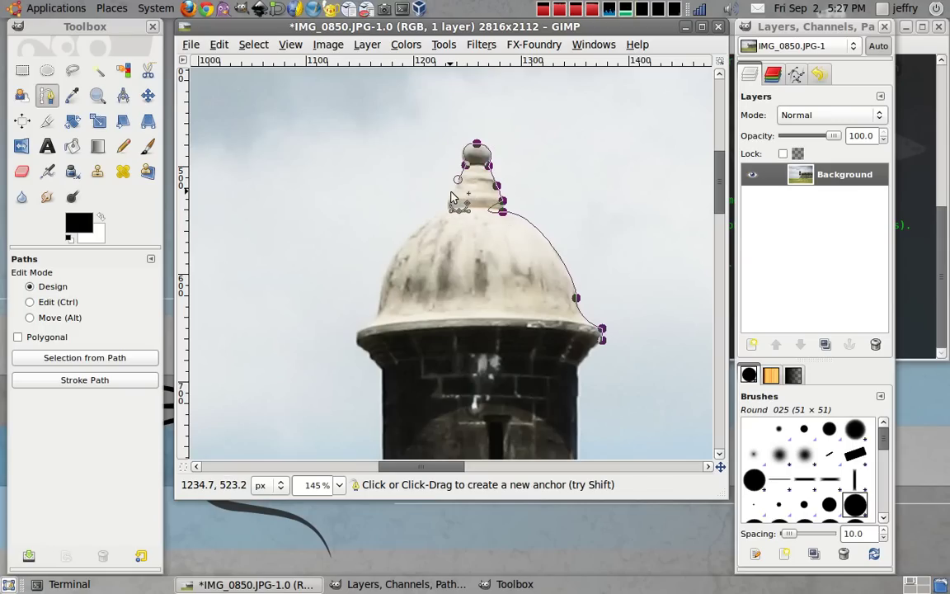
pyautogui.click(446, 198)
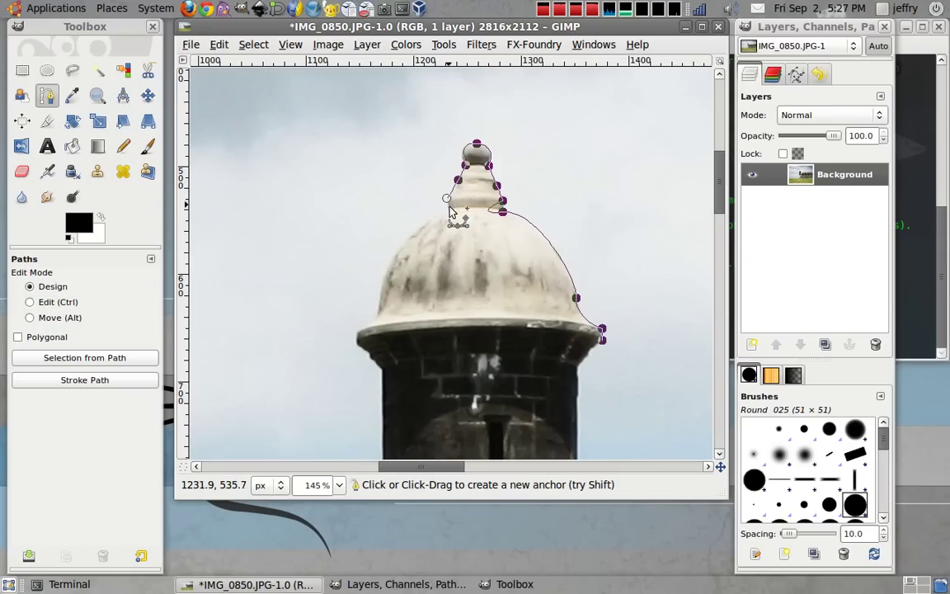
# - Trace the dome's left edge to the lower-left rim and smooth the top curves
pyautogui.click(381, 289)
pyautogui.moveTo(380, 289); pyautogui.dragTo(377, 336)
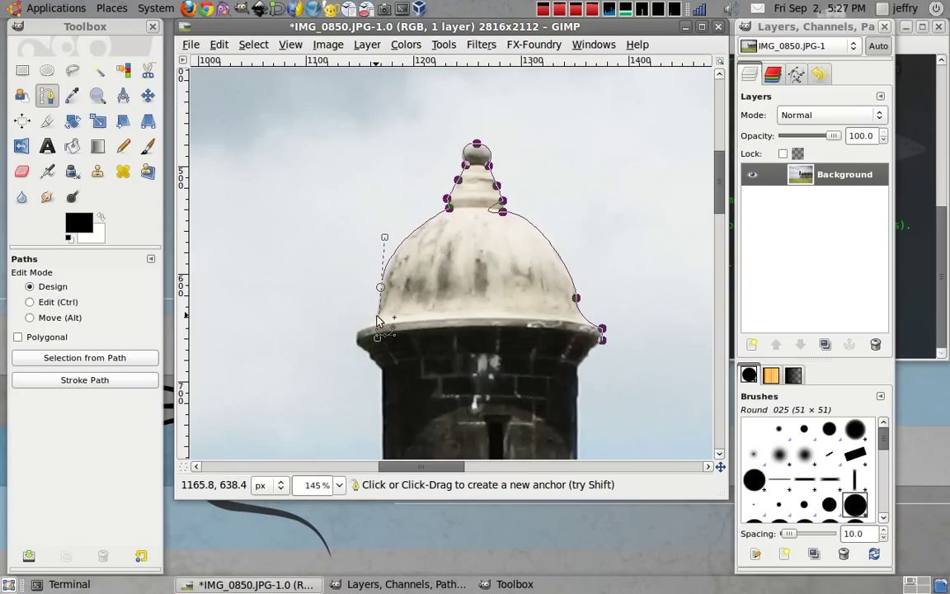
pyautogui.click(376, 317)
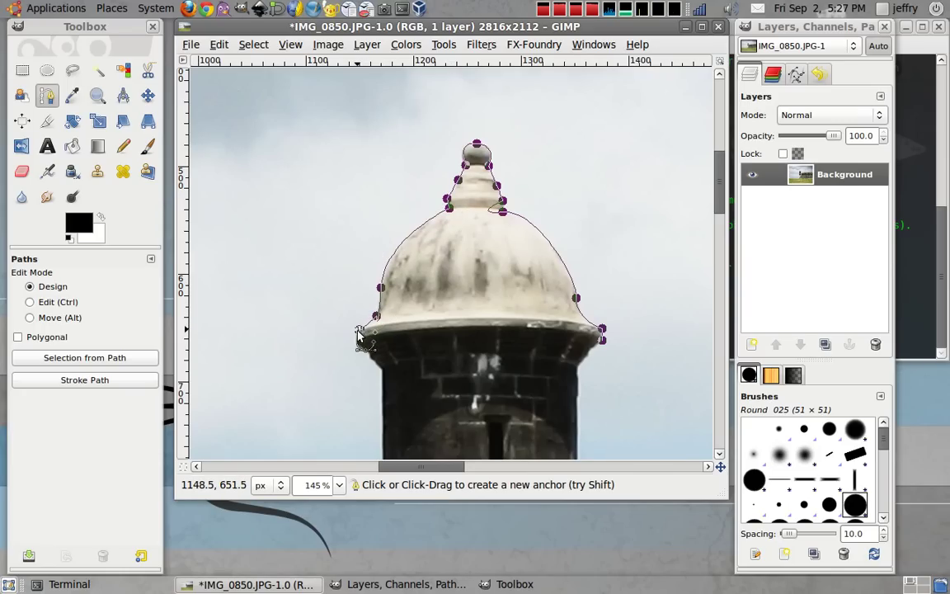
pyautogui.moveTo(358, 340); pyautogui.dragTo(455, 330)
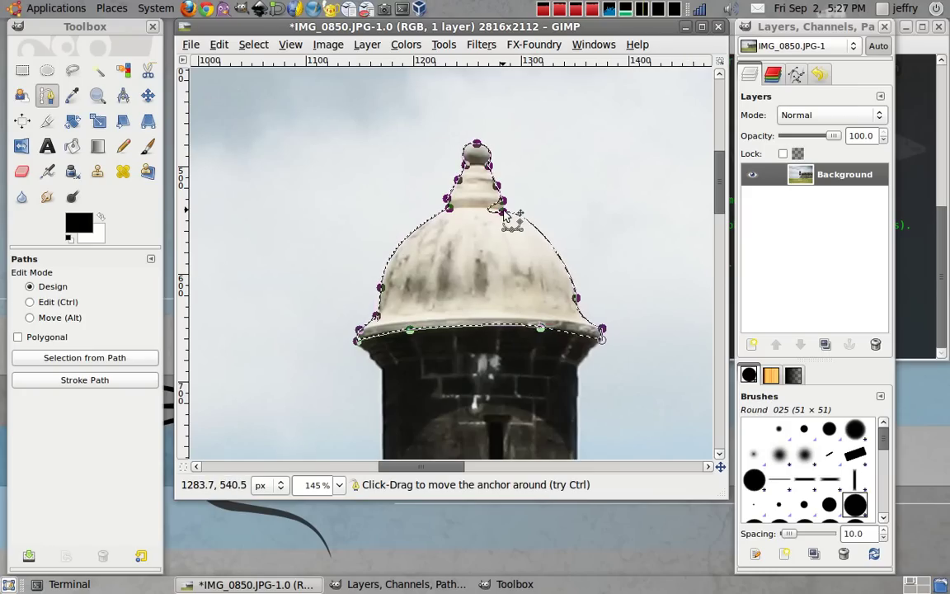
pyautogui.moveTo(537, 210)
pyautogui.mouseDown()
pyautogui.moveTo(536, 231)
pyautogui.moveTo(545, 219)
pyautogui.mouseUp()
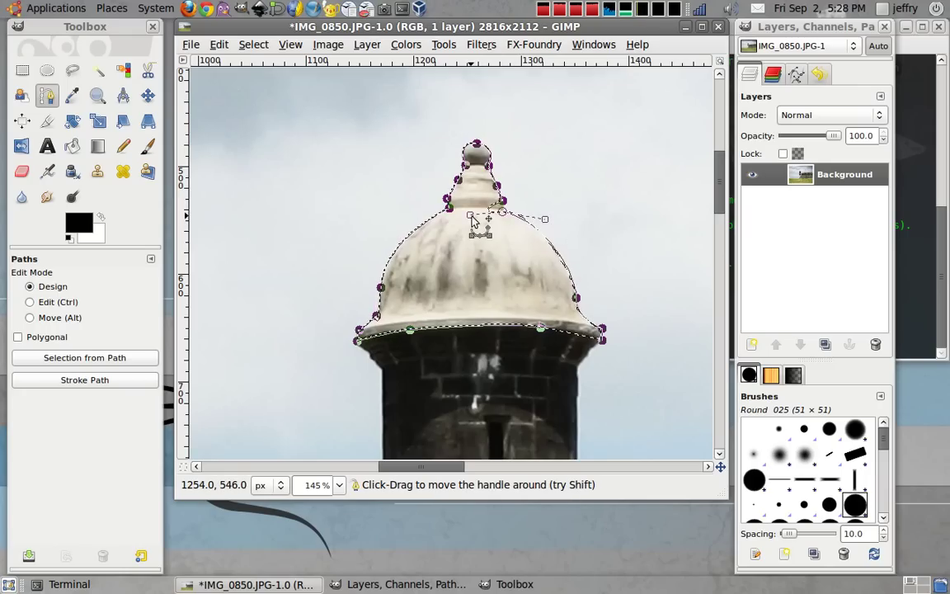
pyautogui.moveTo(475, 216)
pyautogui.mouseDown()
pyautogui.moveTo(505, 221)
pyautogui.moveTo(497, 203)
pyautogui.mouseUp()
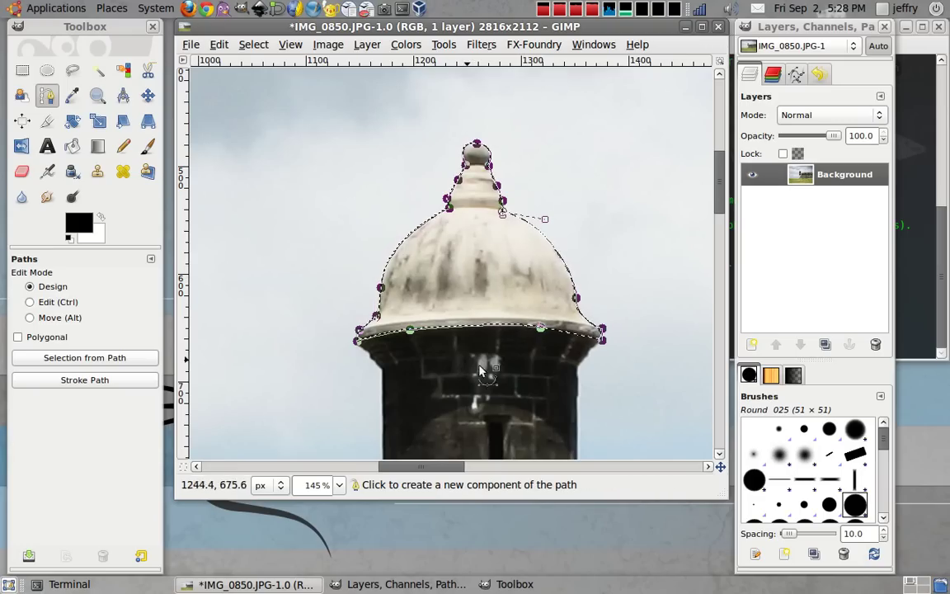
# - Copy the selected dome and paste it as a new layer
pyautogui.click(219, 45)
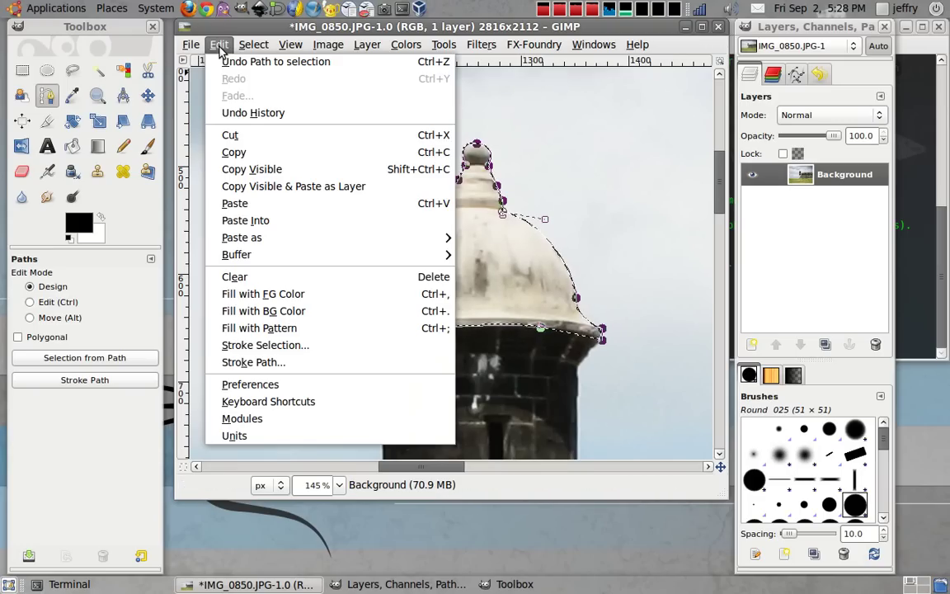
pyautogui.click(248, 155)
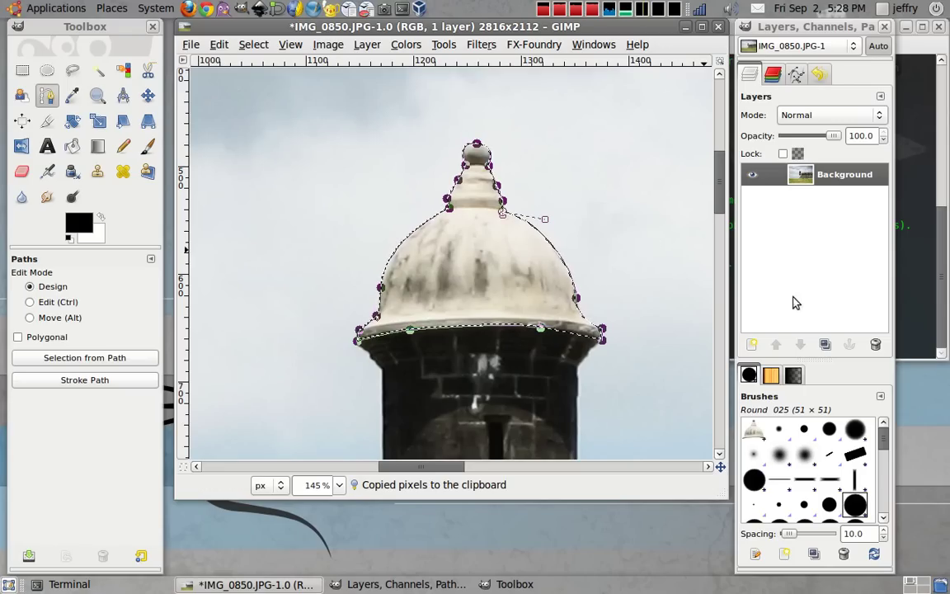
pyautogui.click(218, 44)
pyautogui.moveTo(242, 237)
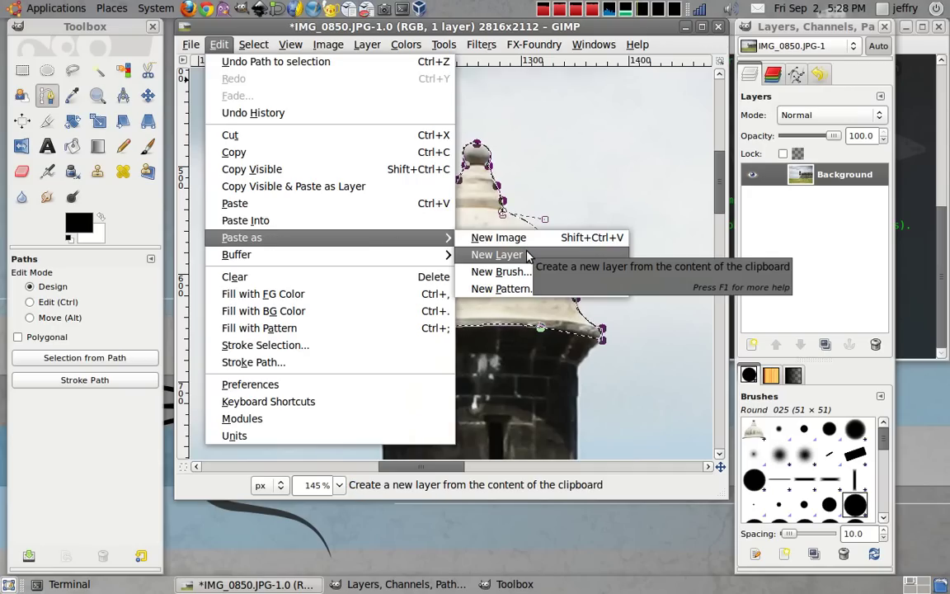
pyautogui.click(528, 256)
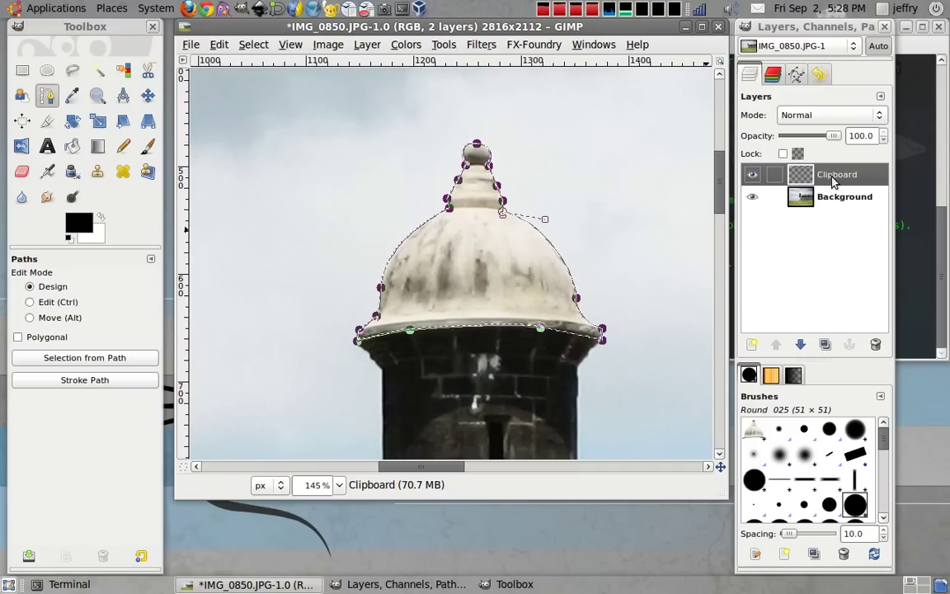
# - Zoom out to show the whole photo with the pasted dome and the tower
pyautogui.click(98, 96)
pyautogui.click(61, 330)
pyautogui.click(292, 307)
pyautogui.click(293, 306)
pyautogui.click(292, 306)
pyautogui.moveTo(297, 299)
pyautogui.mouseDown()
pyautogui.moveTo(446, 281)
pyautogui.moveTo(477, 286)
pyautogui.mouseUp()
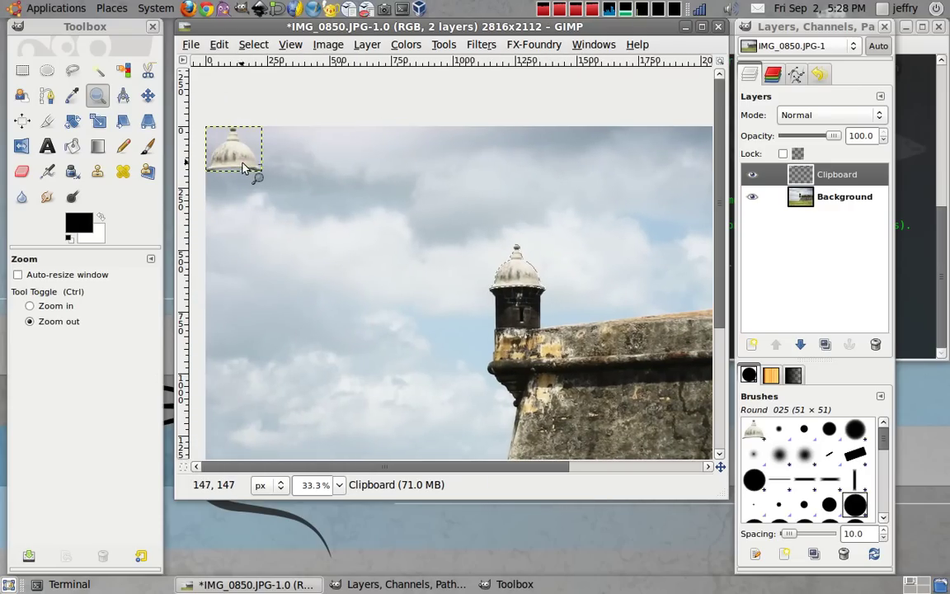
# - Clear the selection and move the pasted dome layer over the tower's original dome
pyautogui.click(147, 96)
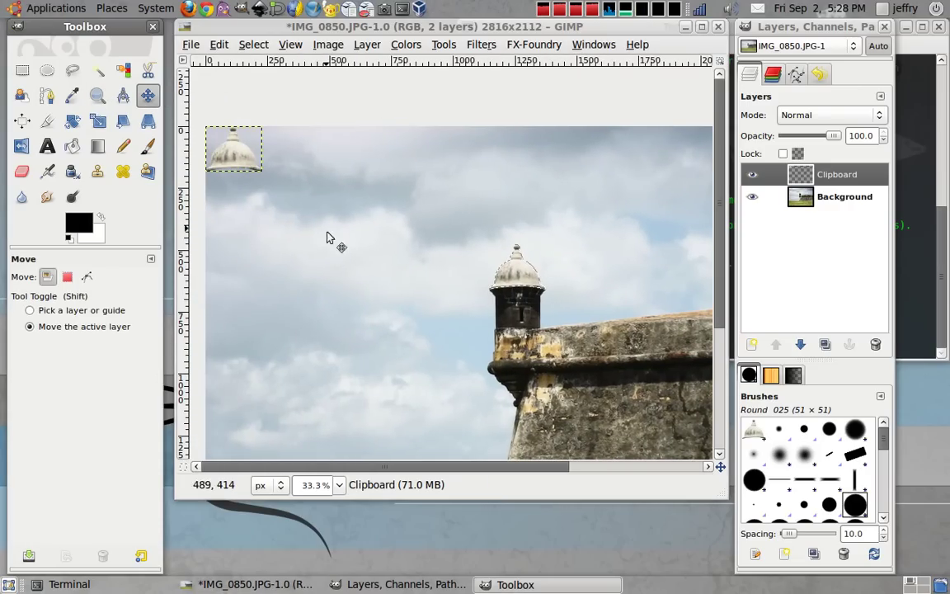
pyautogui.click(254, 45)
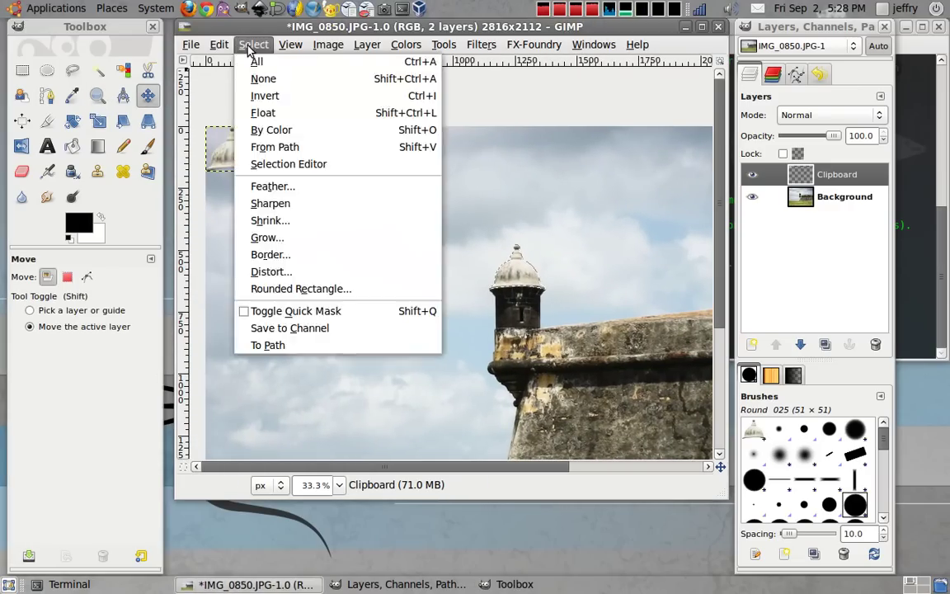
pyautogui.click(257, 71)
pyautogui.moveTo(231, 157); pyautogui.dragTo(510, 274)
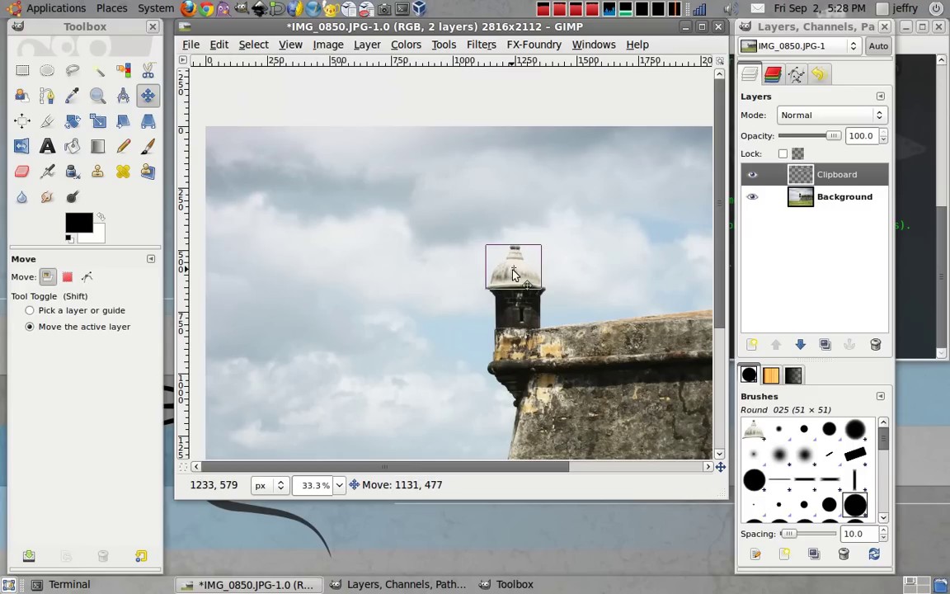
pyautogui.moveTo(510, 275); pyautogui.dragTo(518, 273)
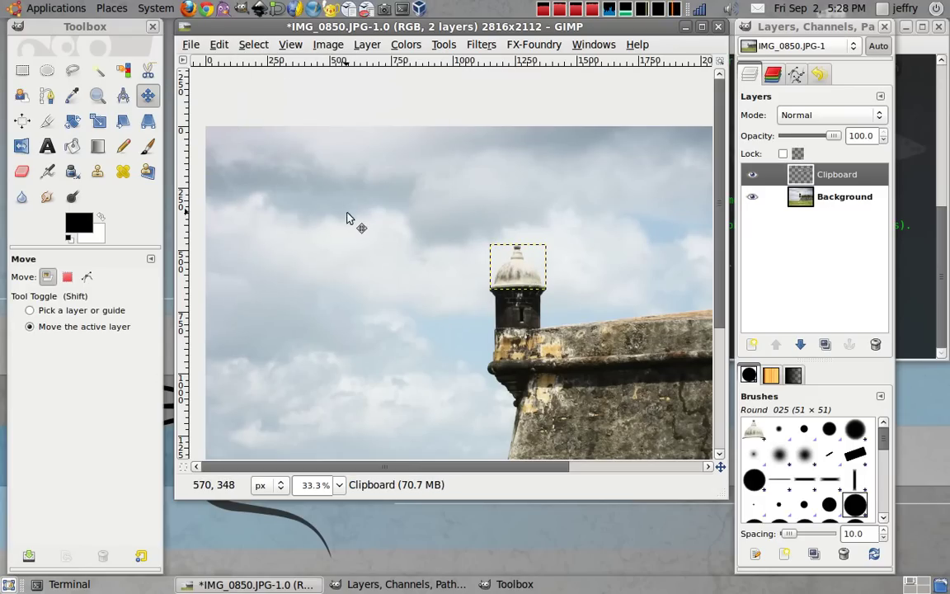
pyautogui.moveTo(403, 250); pyautogui.dragTo(246, 227)
# - Zoom in close on the turret dome
pyautogui.click(97, 96)
pyautogui.click(57, 306)
pyautogui.moveTo(312, 190); pyautogui.dragTo(398, 284)
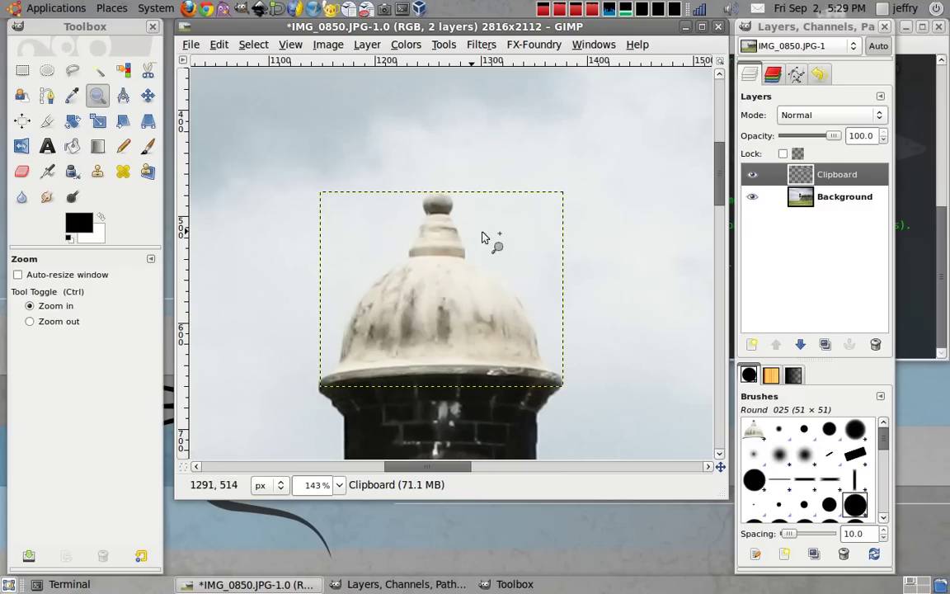
# - Colorize the Clipboard dome layer red: hue 360, saturation 59, lightness 24
pyautogui.click(830, 178)
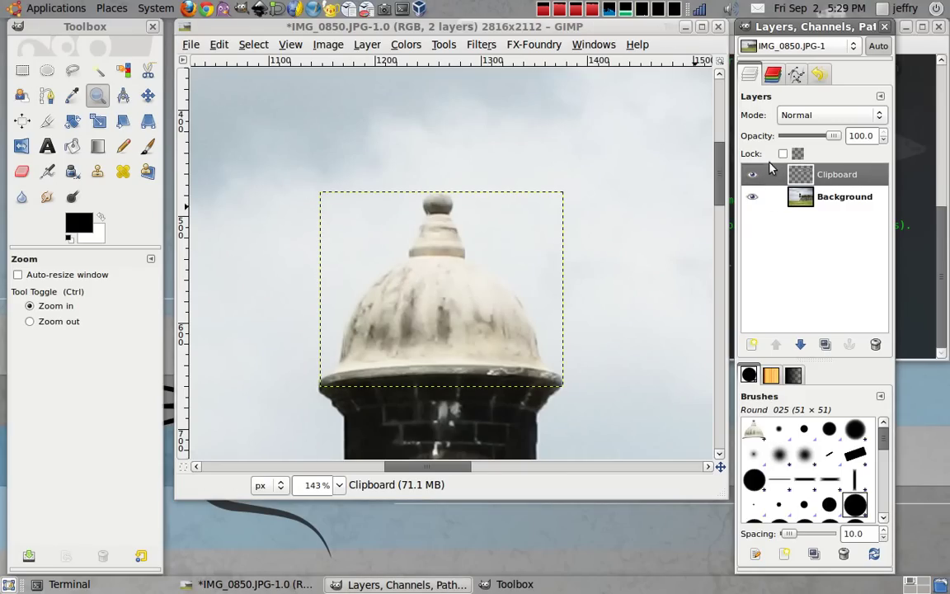
pyautogui.click(404, 44)
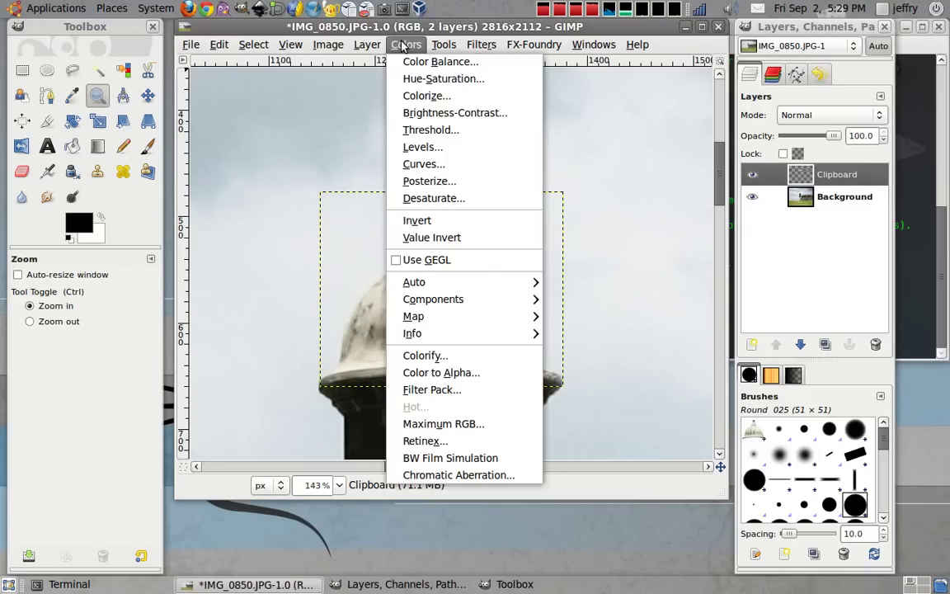
pyautogui.click(457, 97)
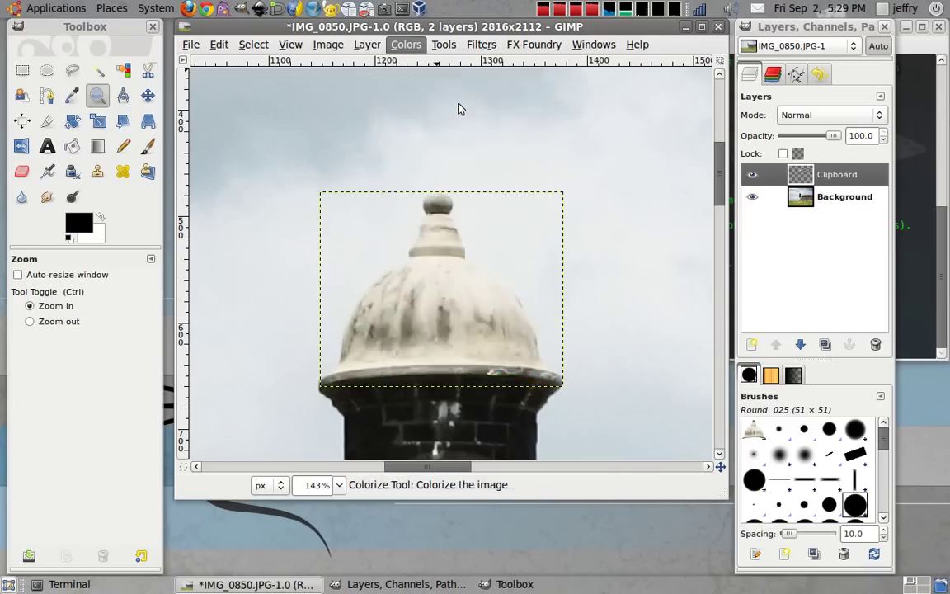
pyautogui.moveTo(507, 91); pyautogui.dragTo(207, 59)
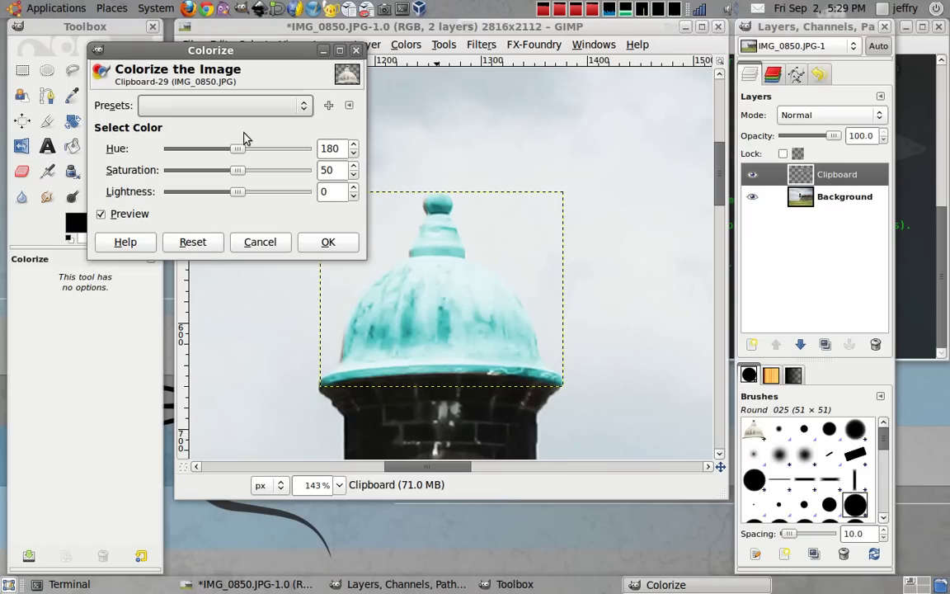
pyautogui.moveTo(239, 151); pyautogui.dragTo(322, 148)
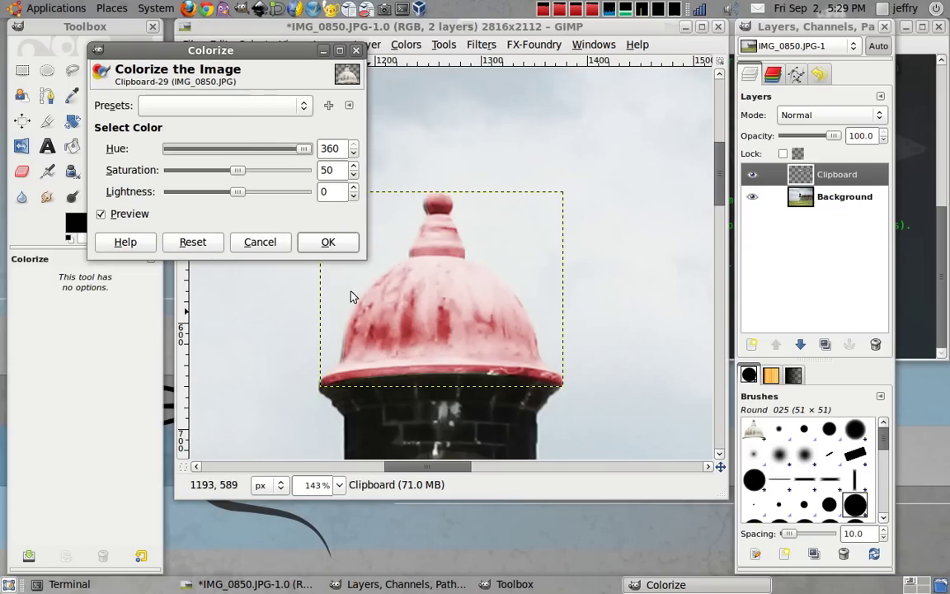
pyautogui.moveTo(302, 149)
pyautogui.mouseDown()
pyautogui.moveTo(240, 152)
pyautogui.moveTo(322, 153)
pyautogui.mouseUp()
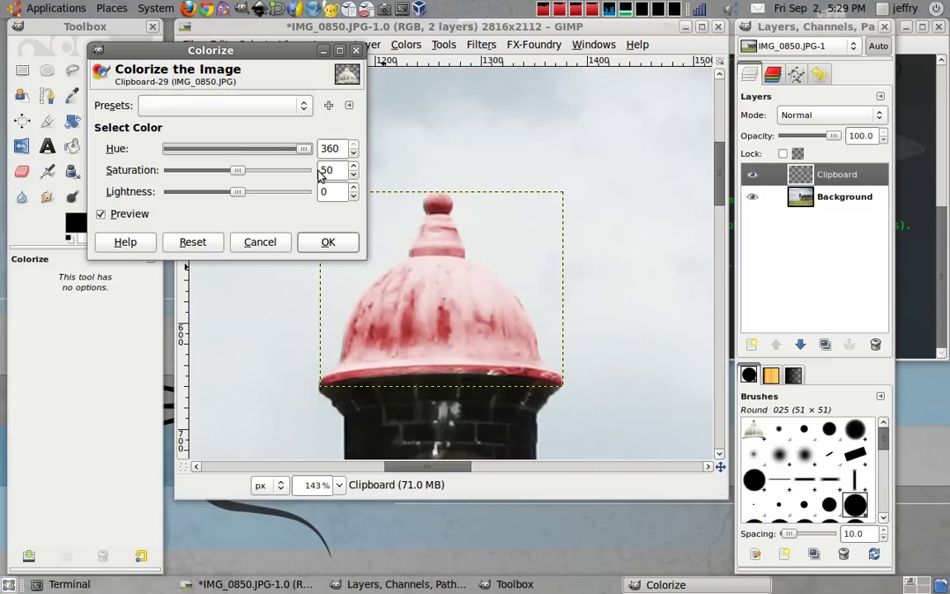
pyautogui.moveTo(239, 176)
pyautogui.mouseDown()
pyautogui.moveTo(251, 173)
pyautogui.moveTo(240, 196)
pyautogui.moveTo(253, 195)
pyautogui.mouseUp()
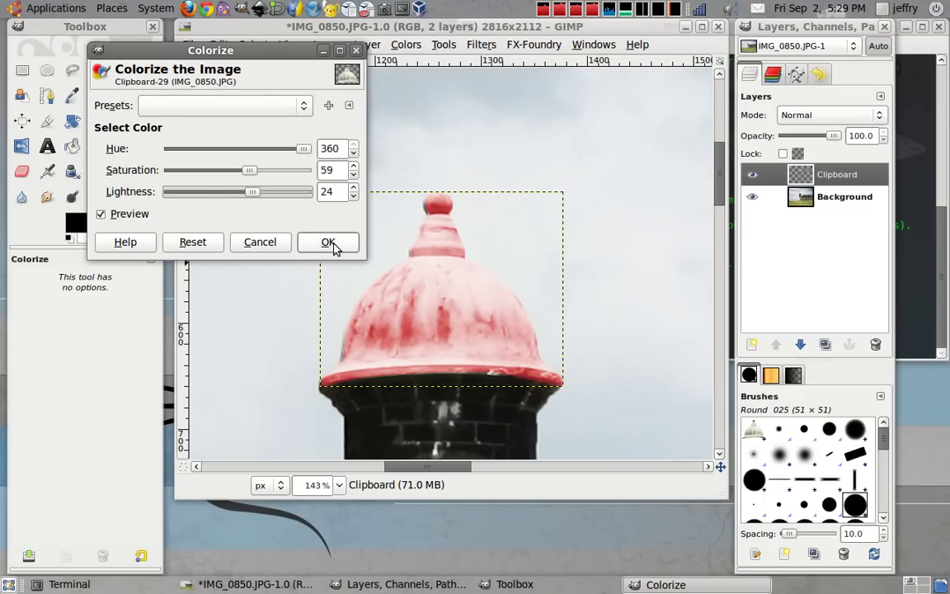
pyautogui.click(329, 242)
pyautogui.click(410, 257)
pyautogui.click(555, 276)
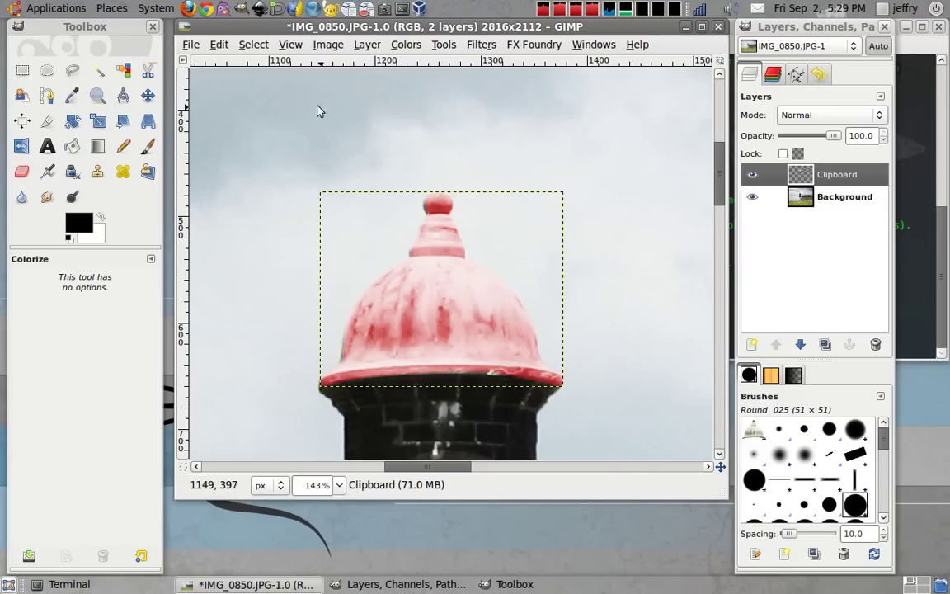
# - Nudge the red dome layer a few pixels up into alignment, then select the Background layer
pyautogui.click(148, 96)
pyautogui.moveTo(426, 332); pyautogui.dragTo(423, 330)
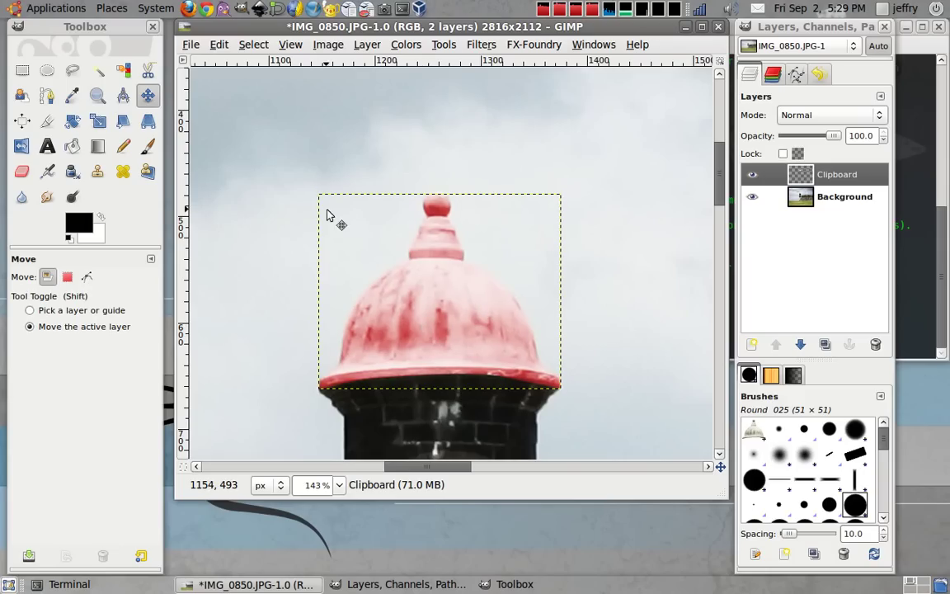
pyautogui.press('Up')
pyautogui.press('Up')
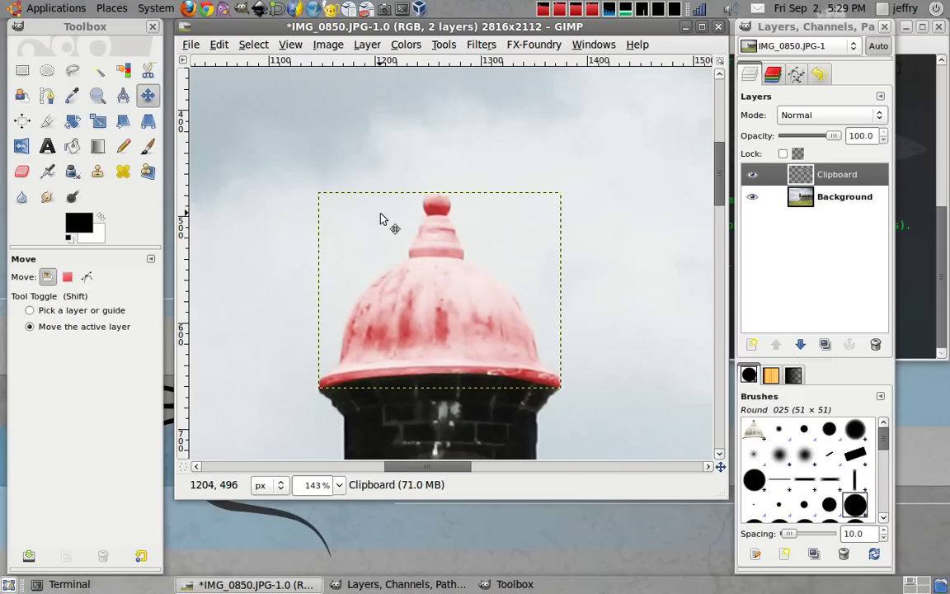
pyautogui.click(825, 201)
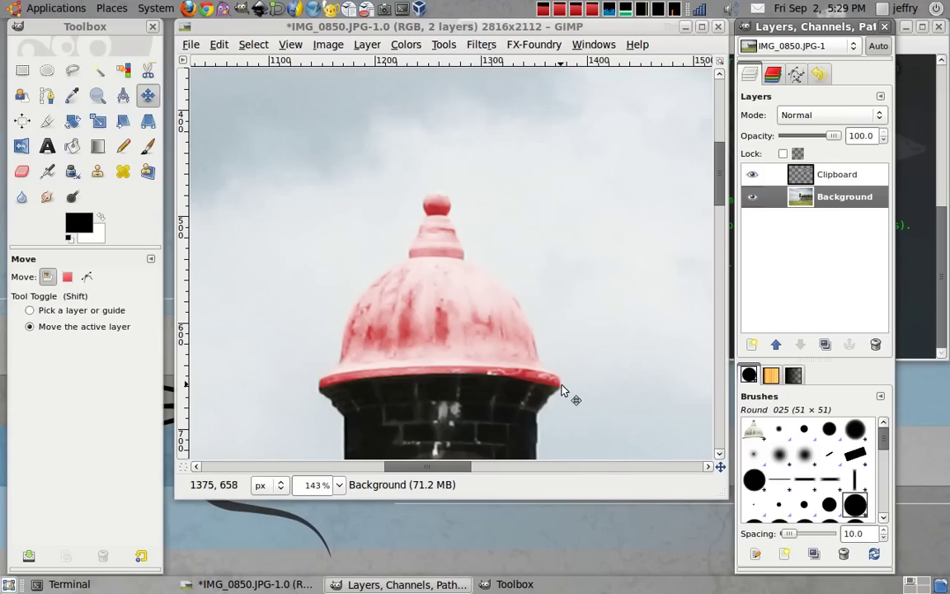
# - Set up a small Blur brush at scale 0.32 and soften the dome rim on Background
pyautogui.click(22, 196)
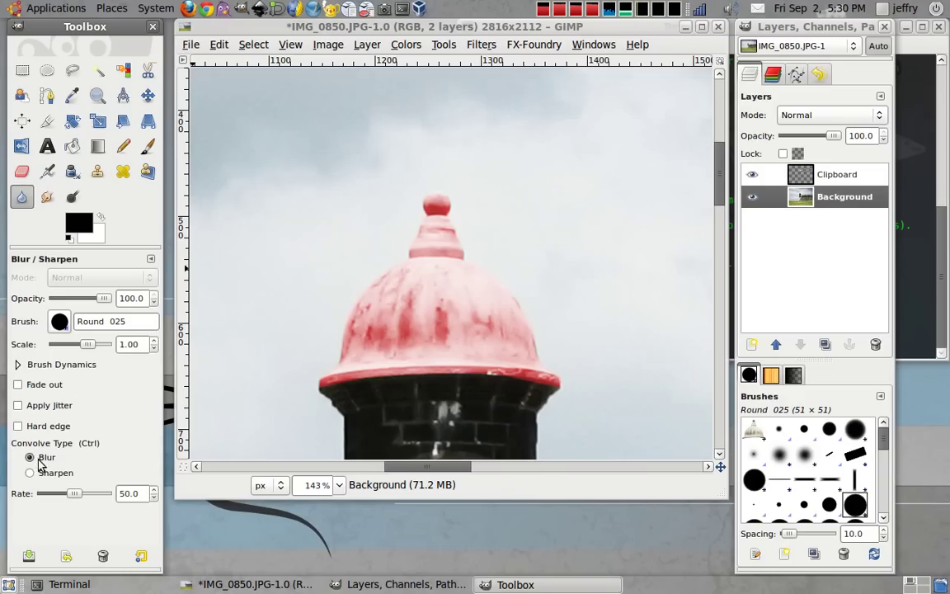
pyautogui.moveTo(88, 345)
pyautogui.mouseDown()
pyautogui.moveTo(76, 345)
pyautogui.moveTo(112, 347)
pyautogui.mouseUp()
pyautogui.click(152, 302)
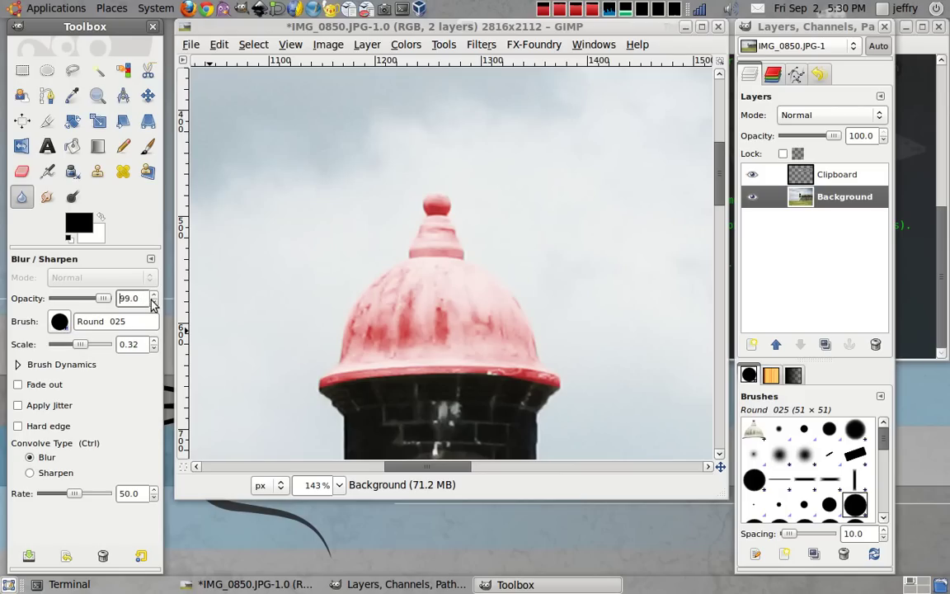
pyautogui.click(108, 301)
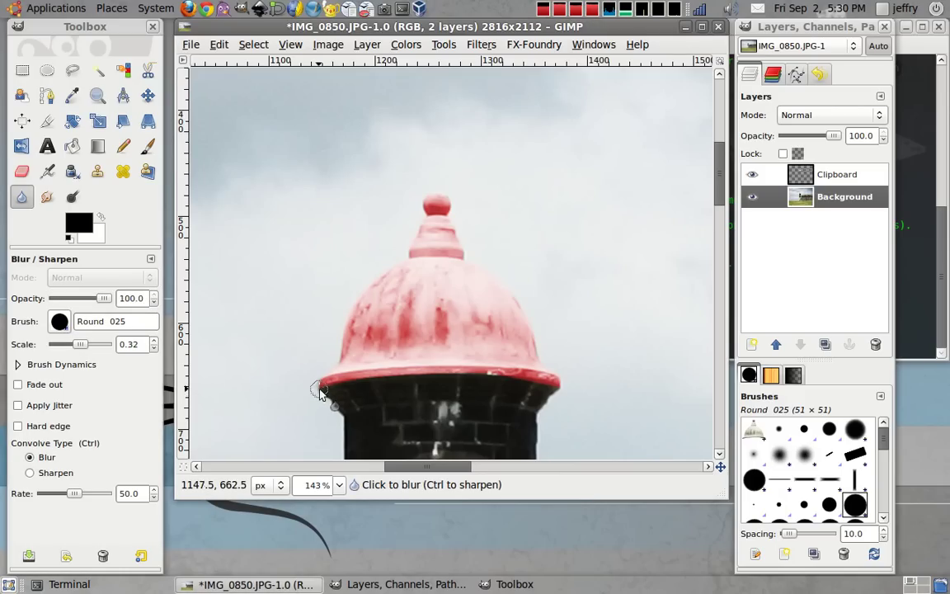
pyautogui.moveTo(317, 382); pyautogui.dragTo(333, 385)
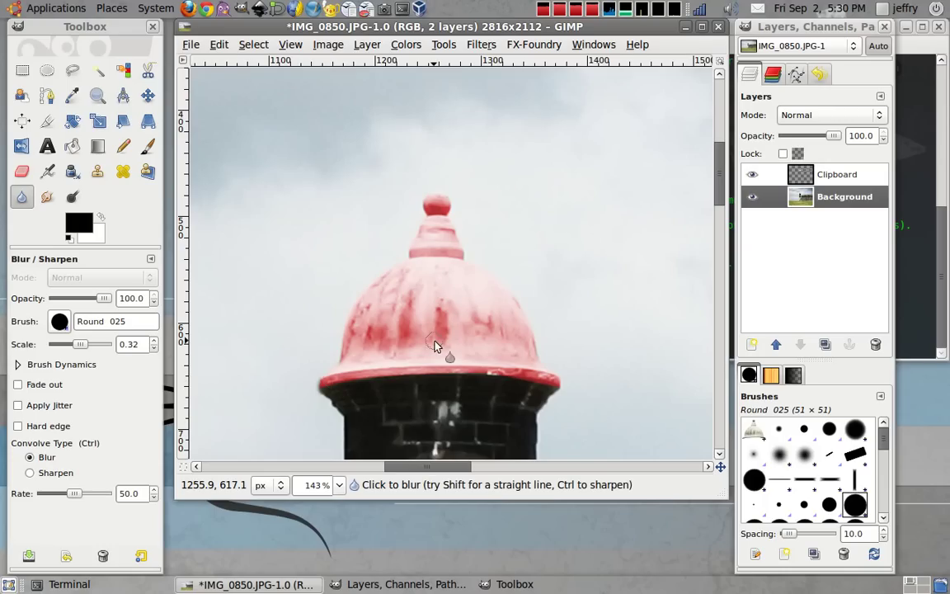
# - On the Clipboard layer, blur the dome's bottom rim, top knob, and both sides
pyautogui.click(837, 175)
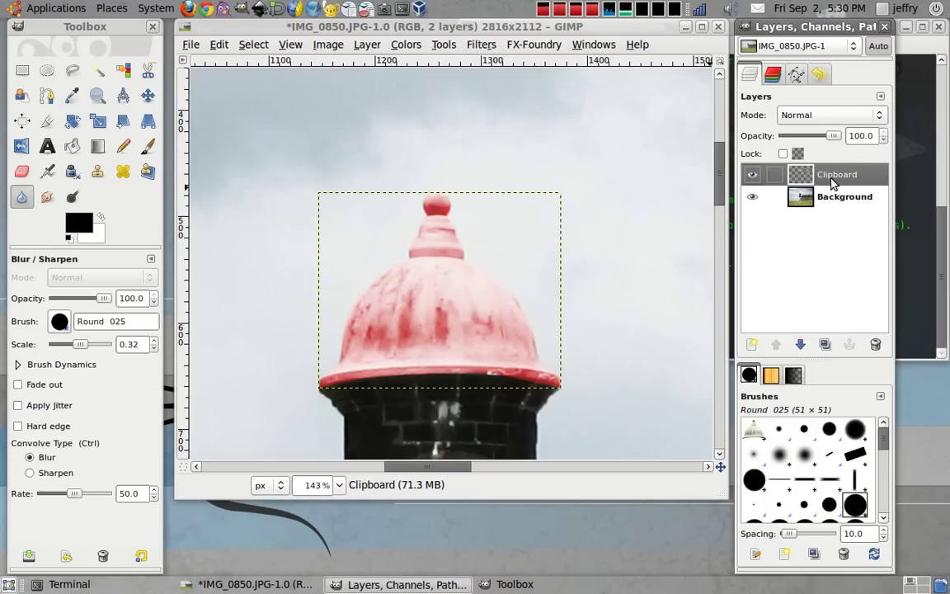
pyautogui.click(316, 388)
pyautogui.moveTo(316, 387)
pyautogui.mouseDown()
pyautogui.moveTo(564, 383)
pyautogui.moveTo(520, 308)
pyautogui.moveTo(473, 265)
pyautogui.mouseUp()
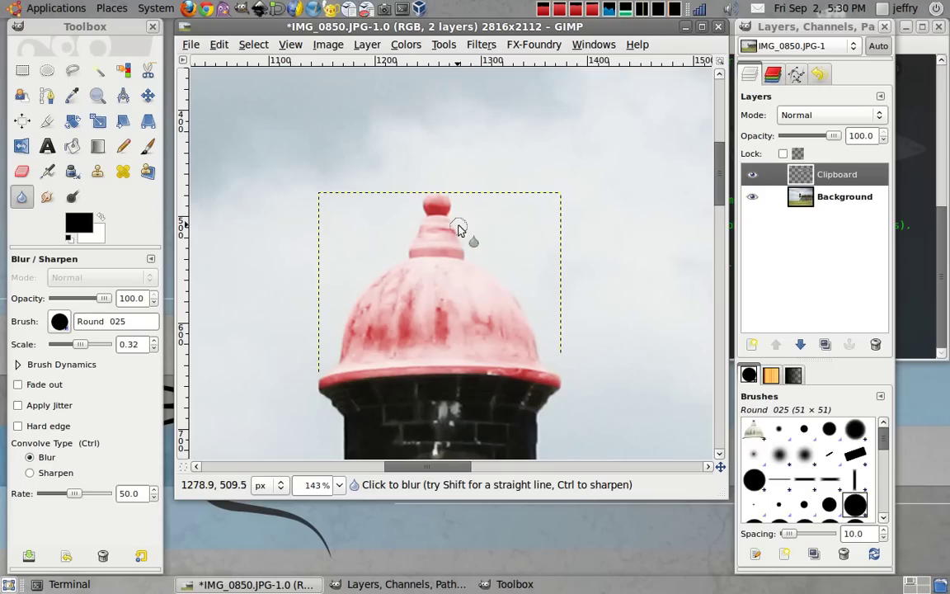
pyautogui.moveTo(450, 212)
pyautogui.mouseDown()
pyautogui.moveTo(439, 197)
pyautogui.moveTo(419, 216)
pyautogui.mouseUp()
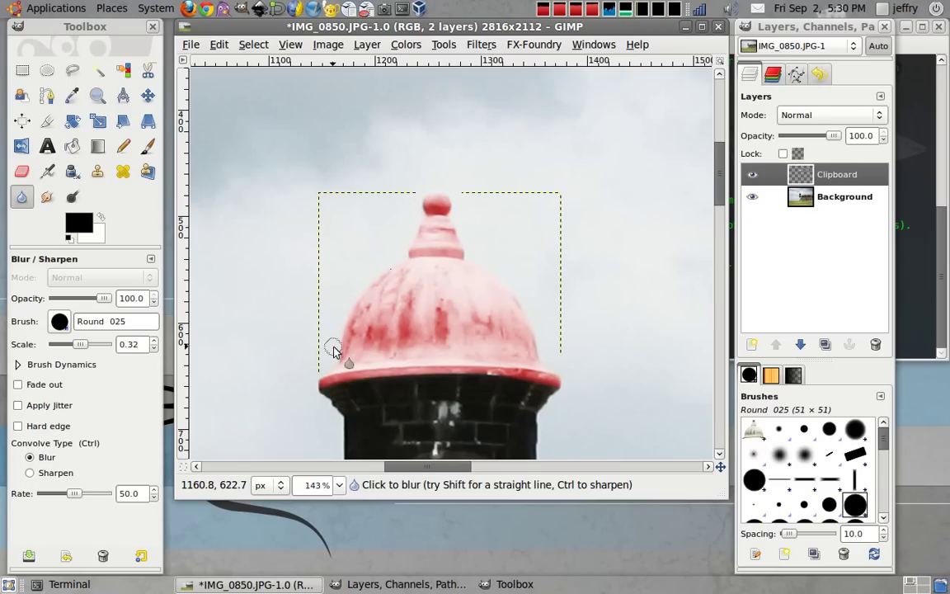
pyautogui.moveTo(333, 366)
pyautogui.mouseDown()
pyautogui.moveTo(354, 316)
pyautogui.moveTo(403, 262)
pyautogui.mouseUp()
pyautogui.moveTo(458, 206)
pyautogui.mouseDown()
pyautogui.moveTo(468, 206)
pyautogui.moveTo(467, 256)
pyautogui.moveTo(522, 318)
pyautogui.moveTo(554, 398)
pyautogui.mouseUp()
pyautogui.moveTo(417, 384); pyautogui.dragTo(329, 394)
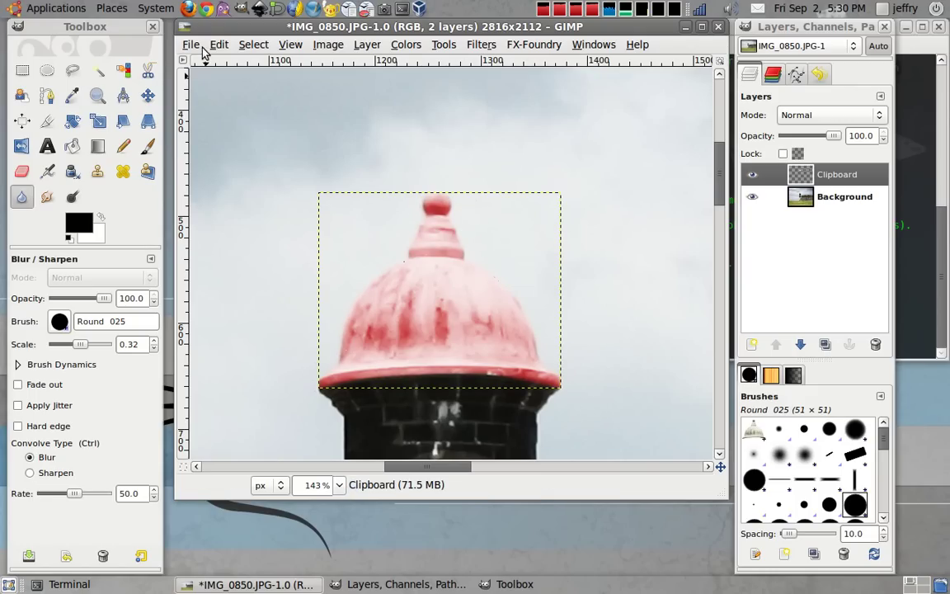
# - Zoom out to 25% with the Zoom tool to show the whole fortress photo
pyautogui.click(98, 95)
pyautogui.click(60, 323)
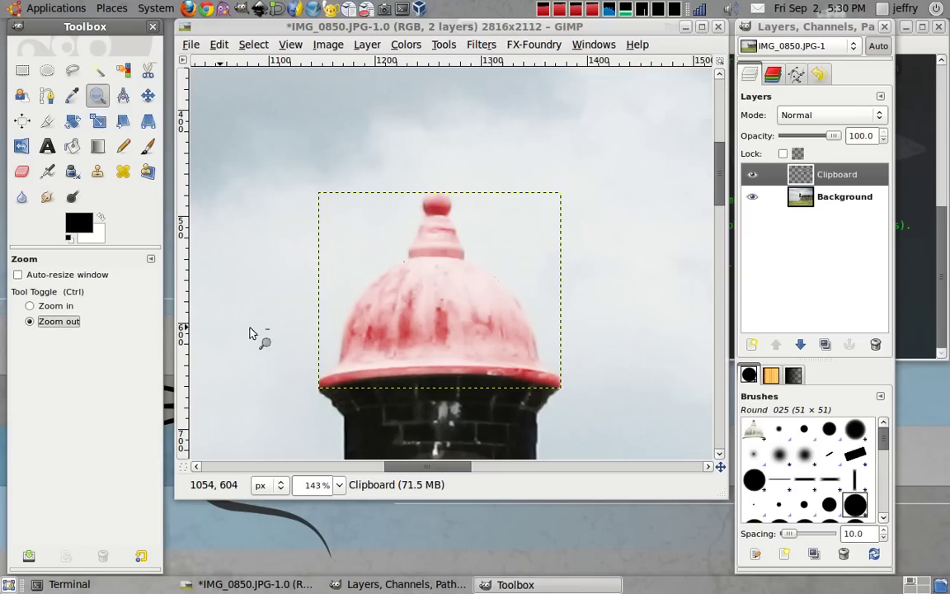
pyautogui.click(436, 304)
pyautogui.click(435, 304)
pyautogui.click(435, 303)
# - Apply a Select menu command, then bring the Terminal window in front of GIMP
pyautogui.click(254, 44)
pyautogui.click(820, 202)
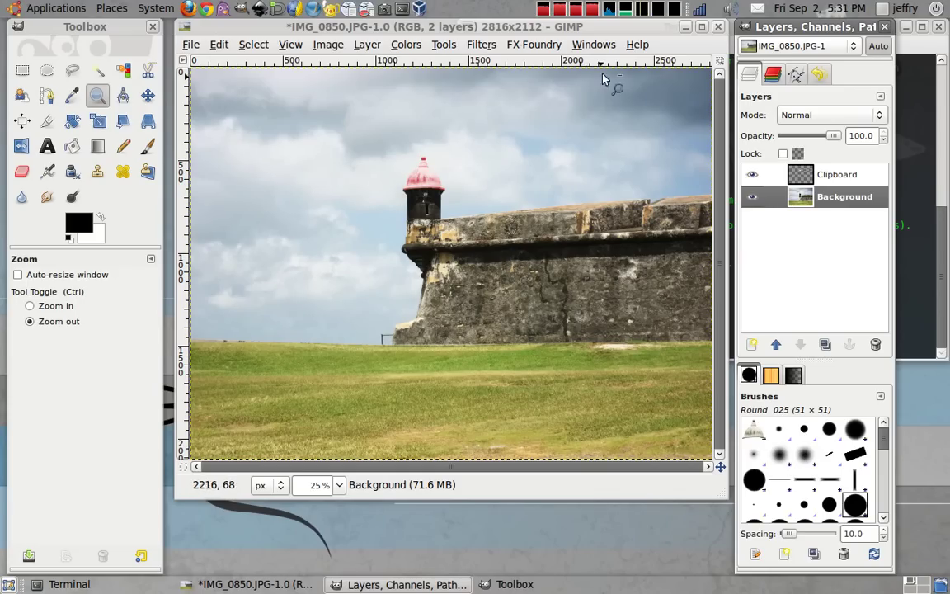
pyautogui.moveTo(600, 31); pyautogui.dragTo(592, 30)
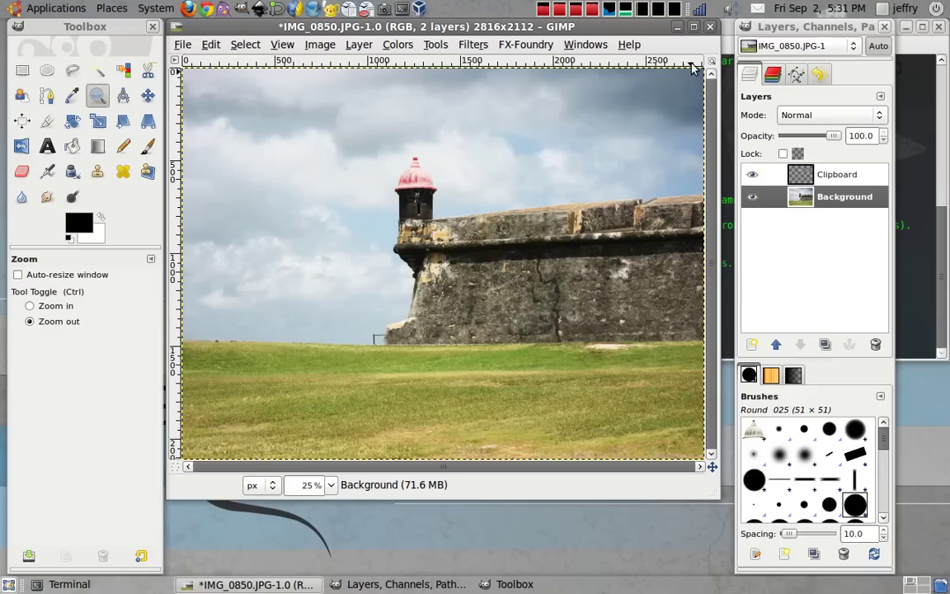
pyautogui.click(923, 122)
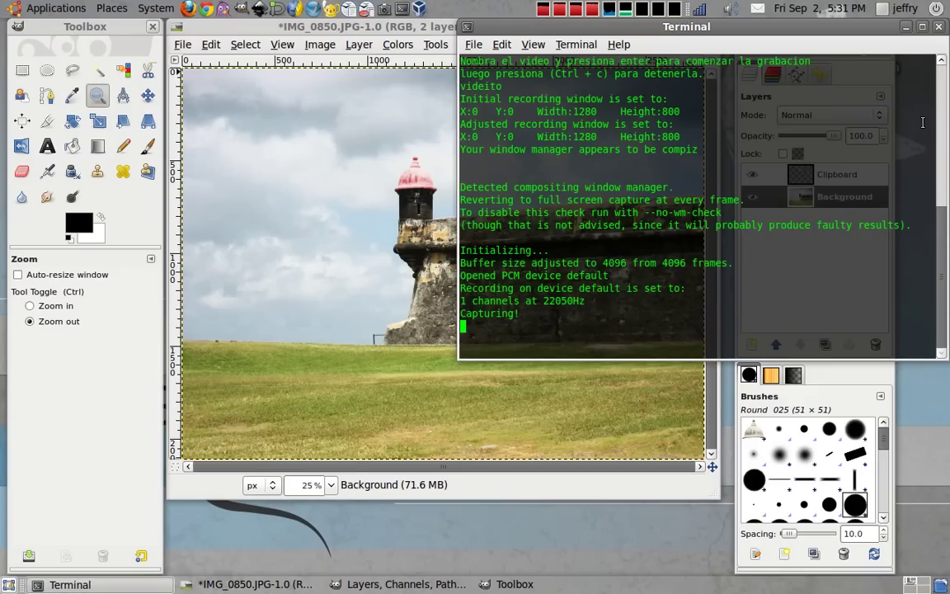